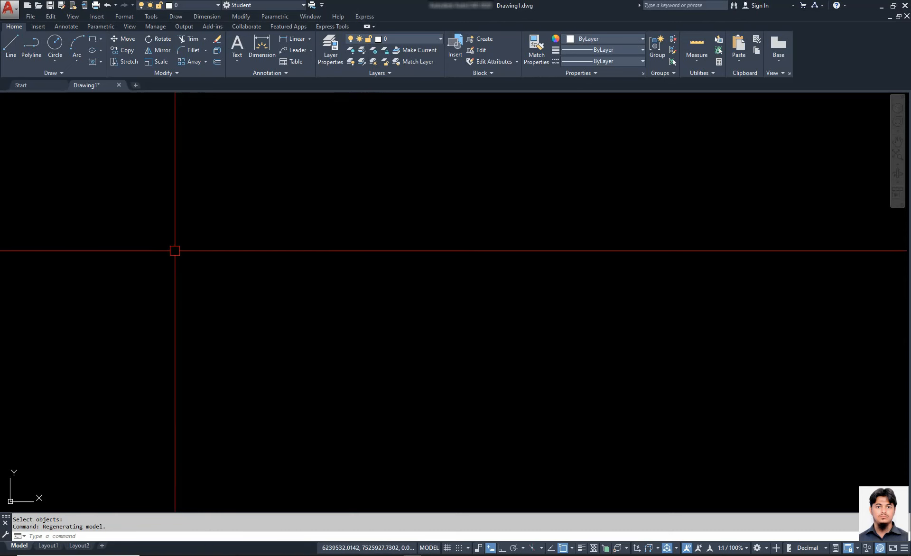
pyautogui.click(83, 538)
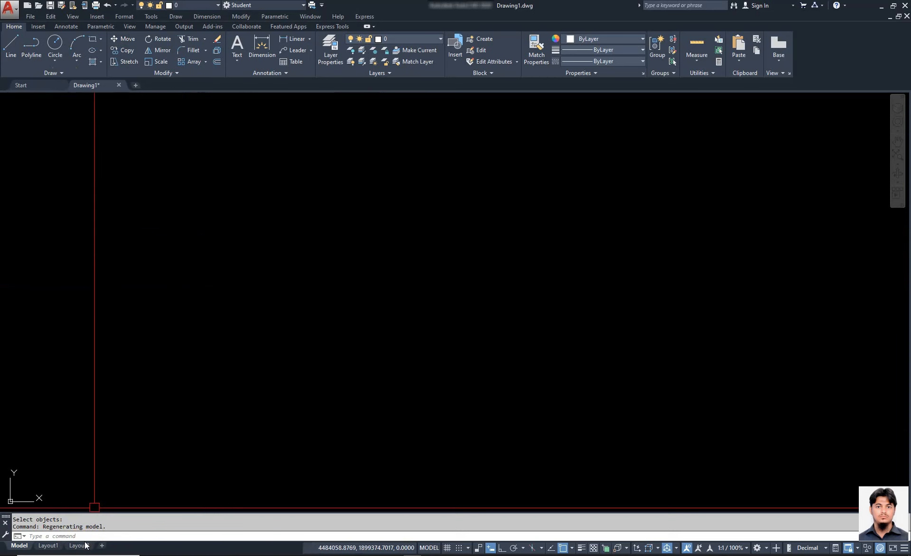
pyautogui.click(61, 74)
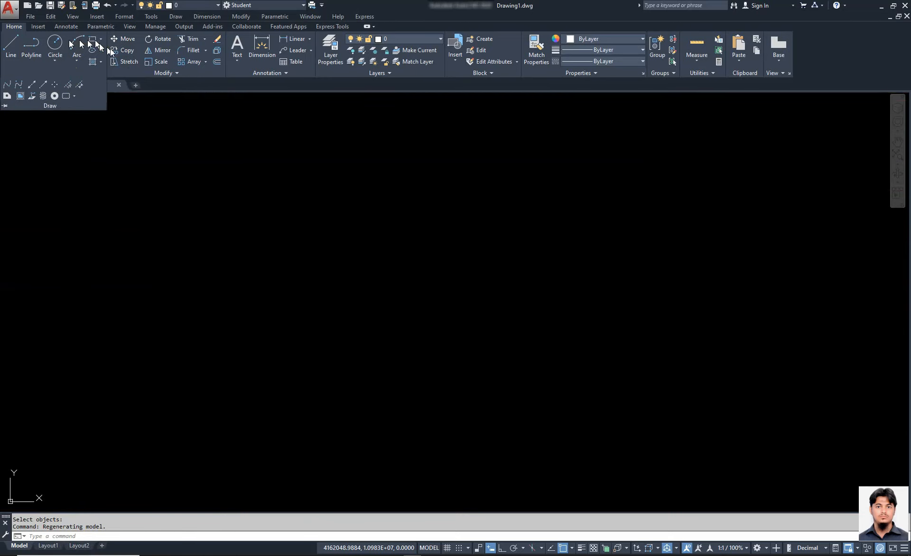
pyautogui.click(235, 119)
pyautogui.press('Escape')
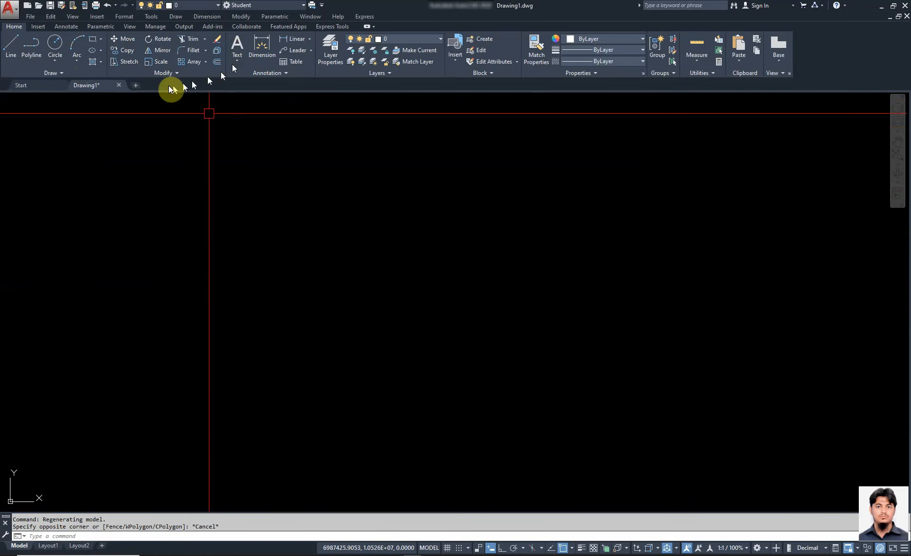
pyautogui.click(183, 18)
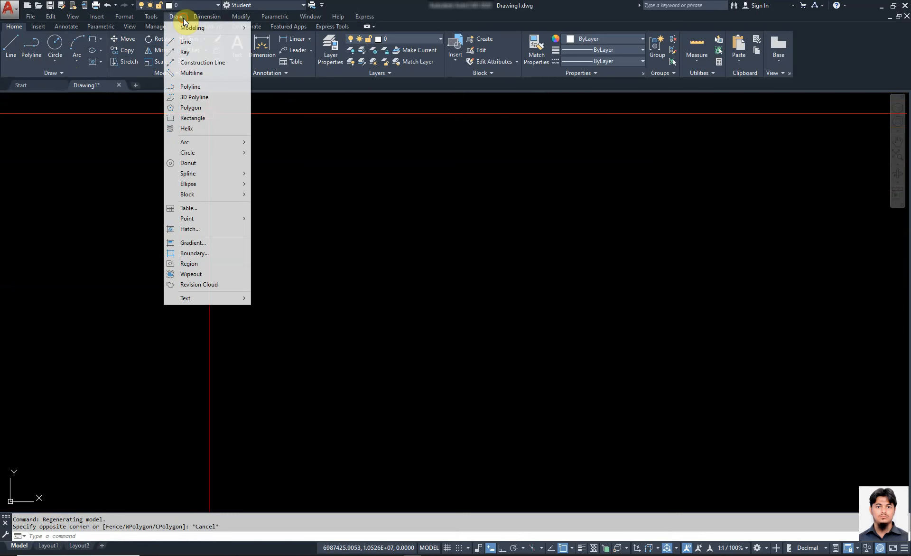
pyautogui.click(171, 18)
pyautogui.click(167, 18)
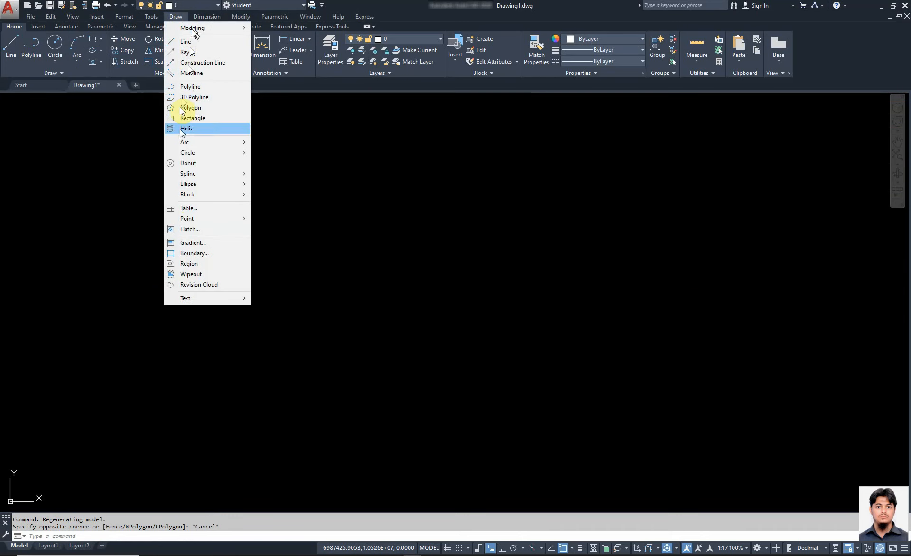
pyautogui.click(486, 244)
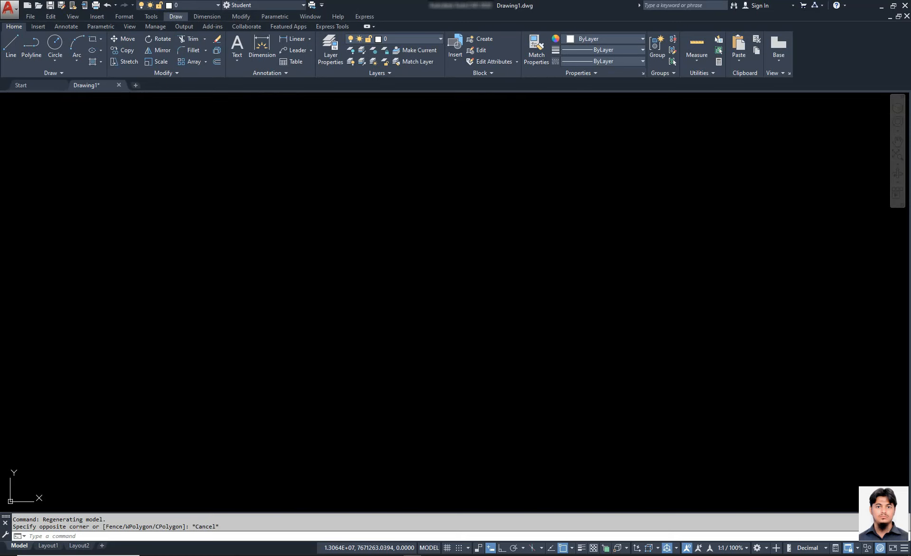
pyautogui.click(450, 314)
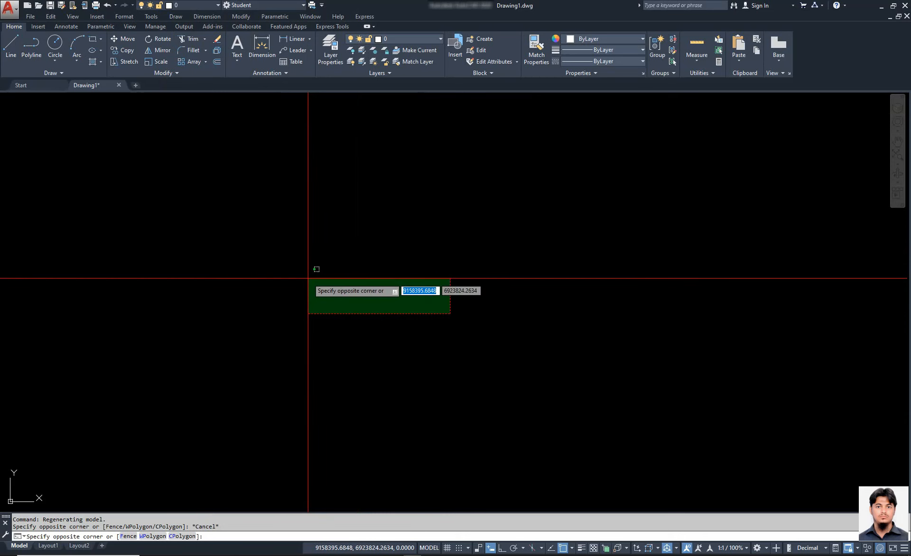
pyautogui.press('Escape')
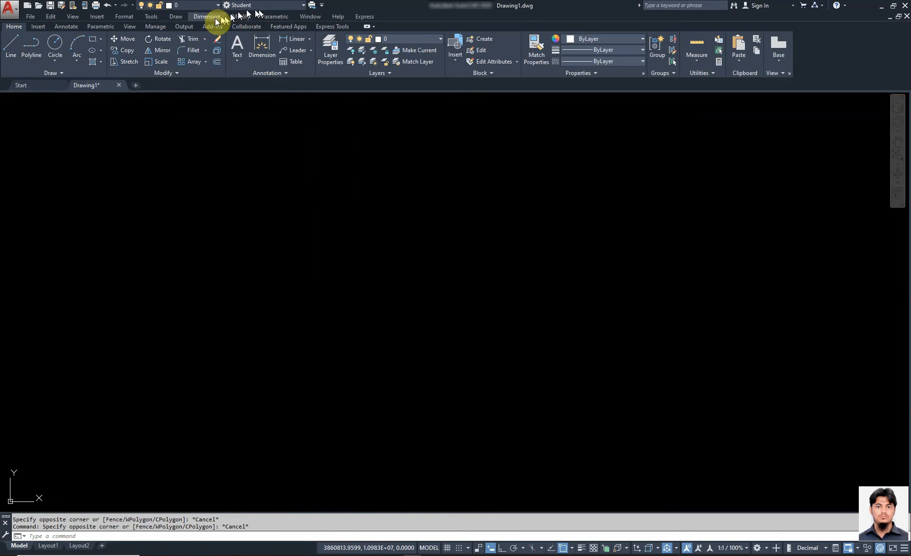
pyautogui.click(178, 17)
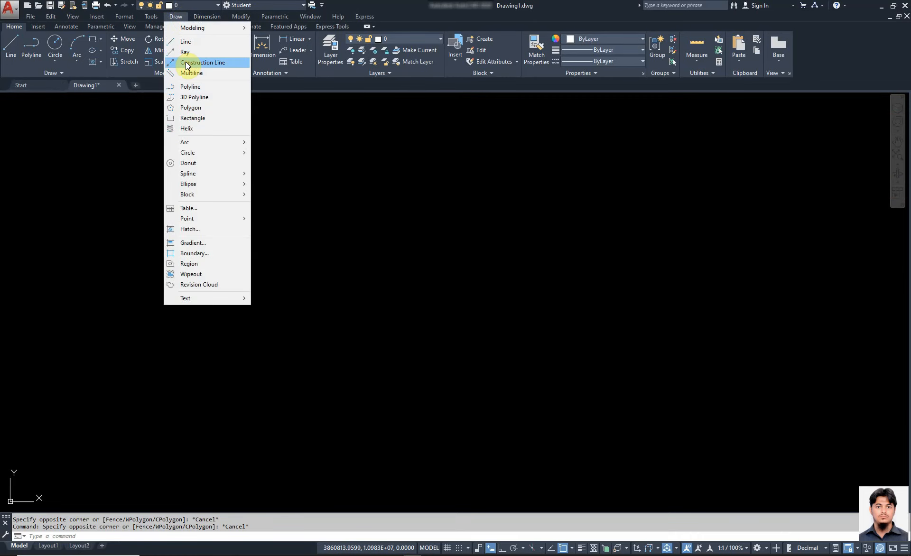
pyautogui.click(67, 73)
pyautogui.click(62, 73)
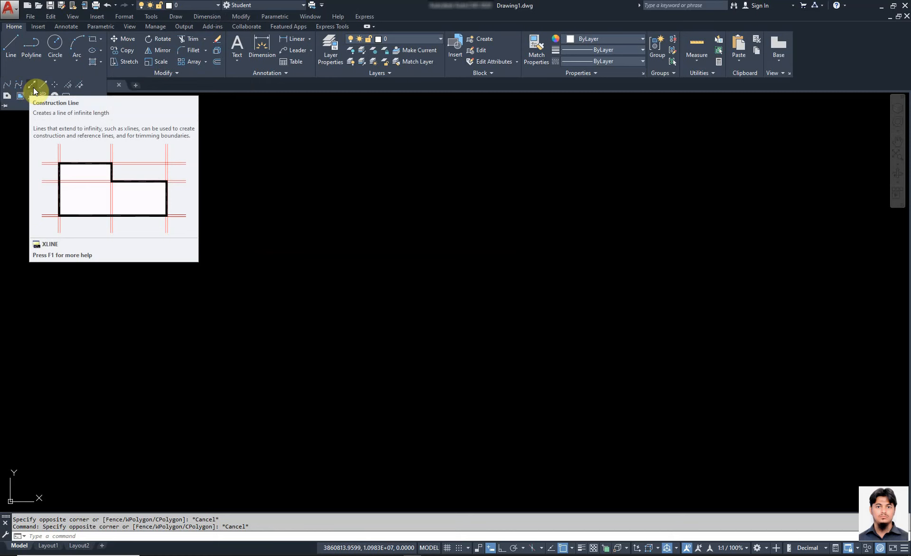
pyautogui.press('Escape')
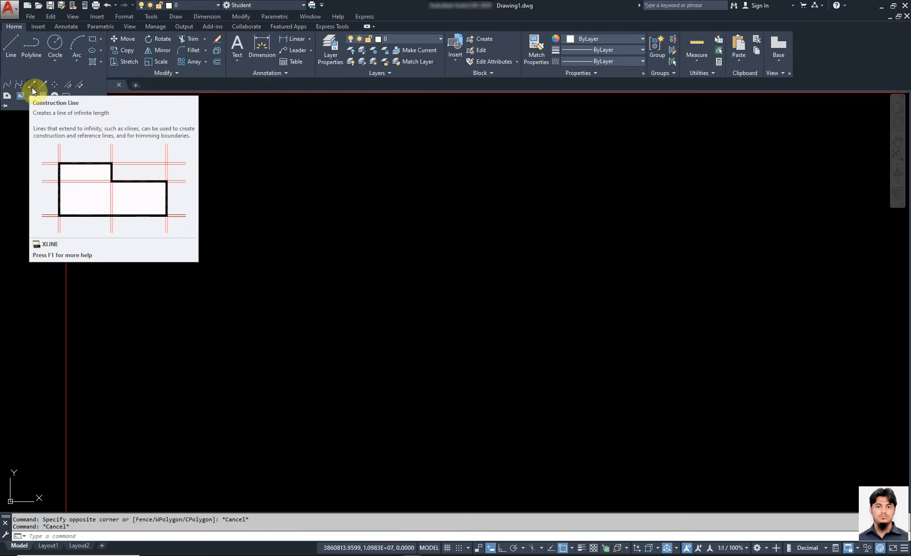
pyautogui.press('Escape')
pyautogui.click(414, 348)
pyautogui.click(264, 366)
pyautogui.press('Escape')
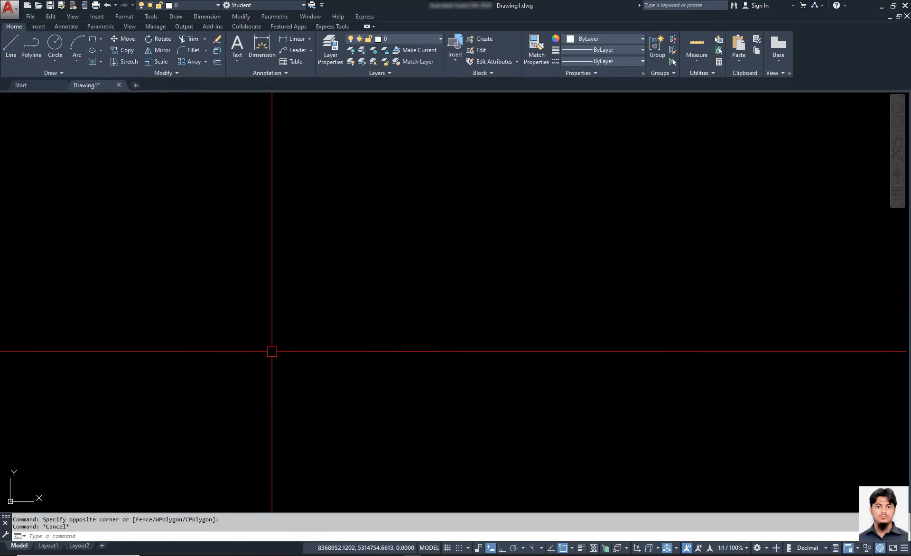
# Draw a single horizontal construction line across the empty drawing area using the XLINE Hor option.
pyautogui.write('xl')
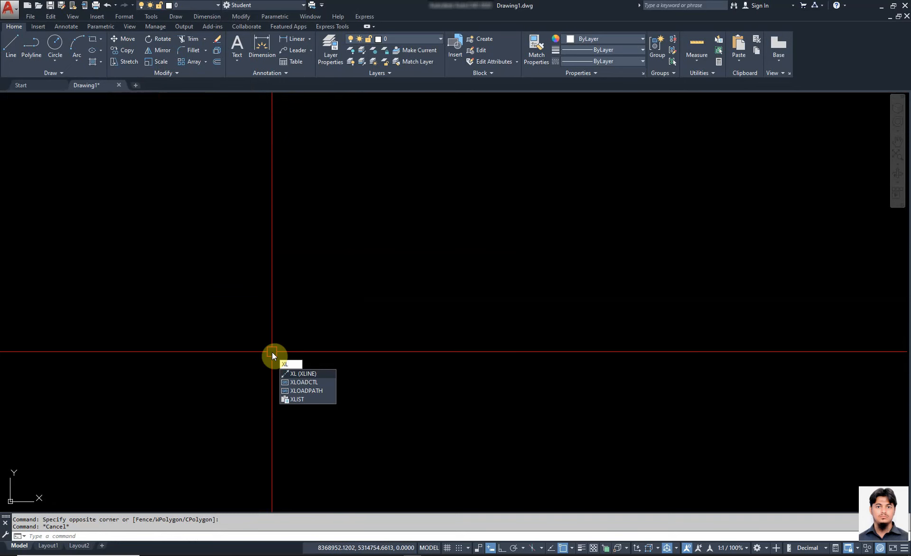
pyautogui.press('Return')
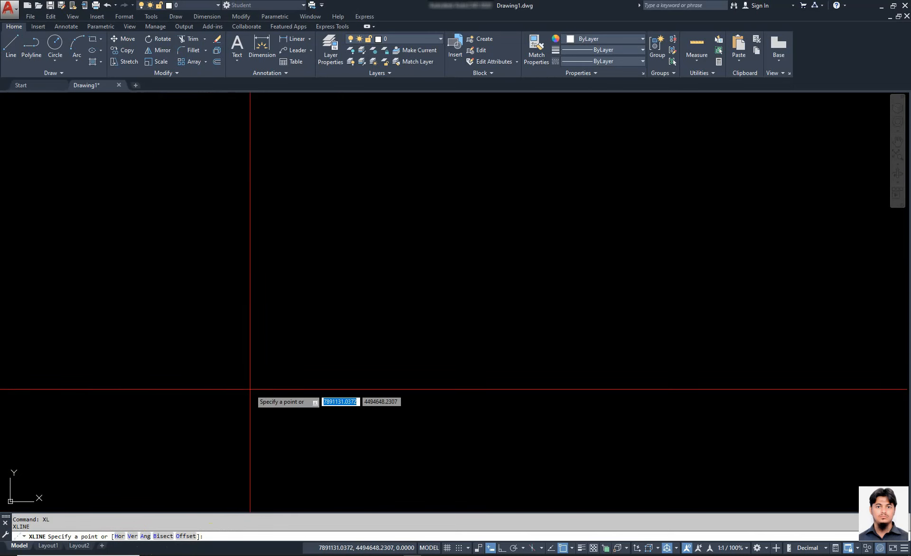
pyautogui.write('h')
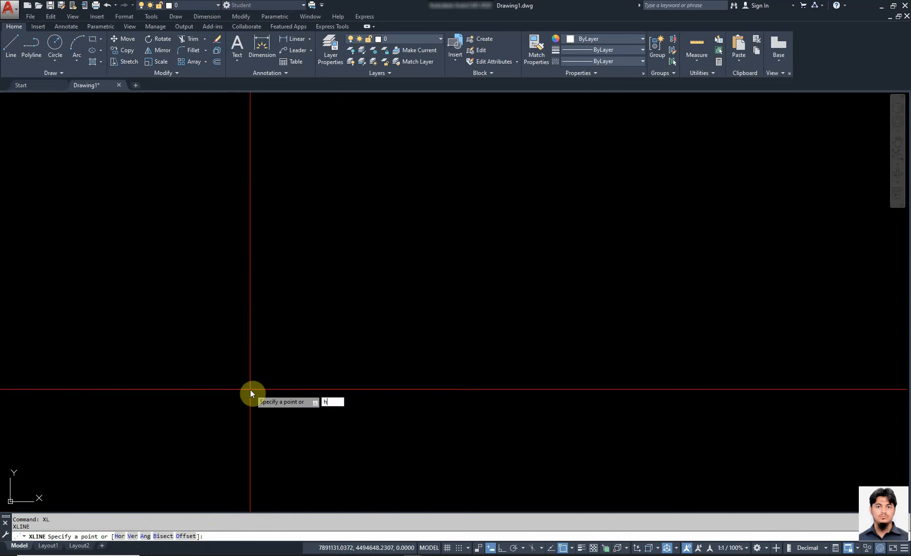
pyautogui.press('Return')
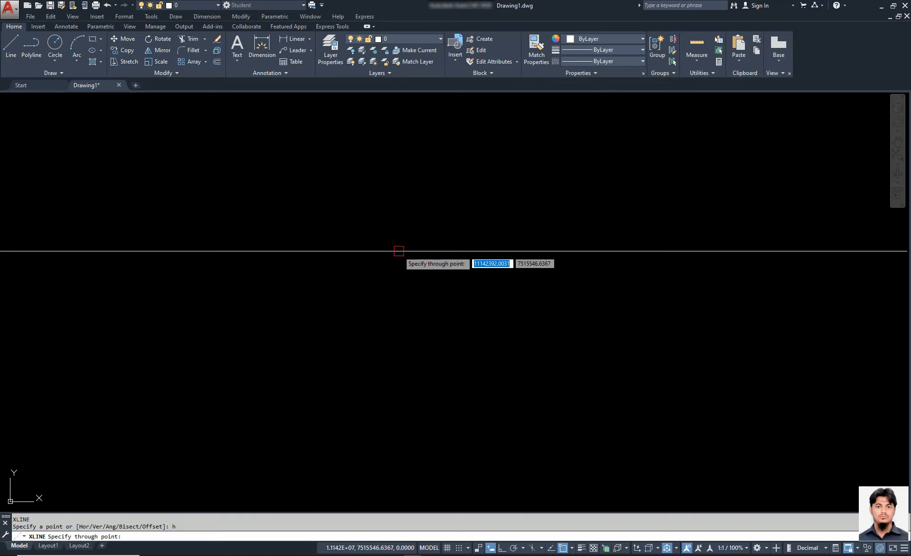
pyautogui.click(494, 246)
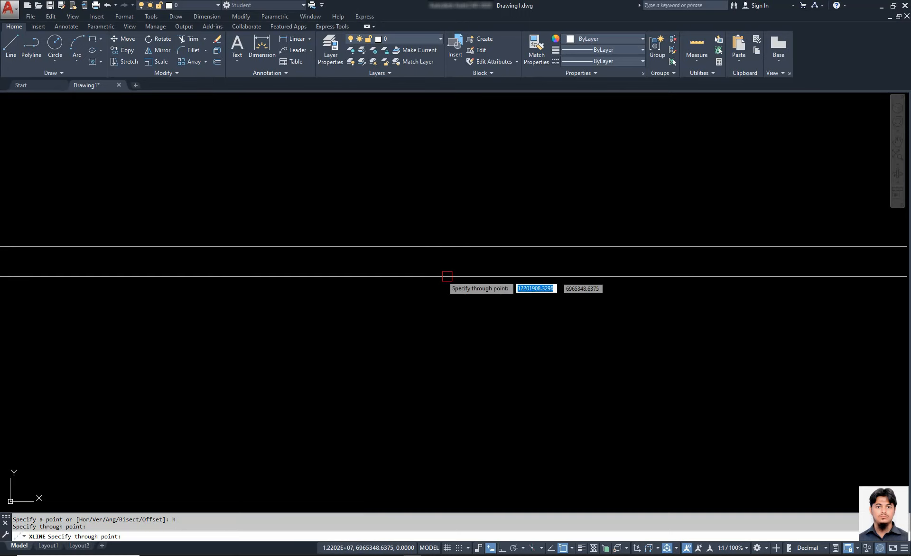
pyautogui.click(372, 278)
pyautogui.press('Escape')
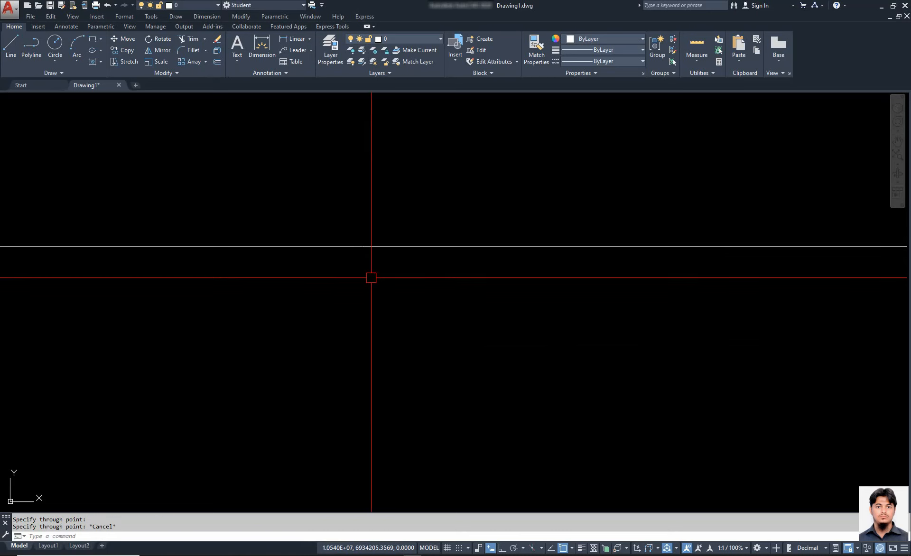
# Draw a horizontal ray just above the construction line, extending in the positive X direction, with Ortho on.
pyautogui.scroll(-10, 371, 277)
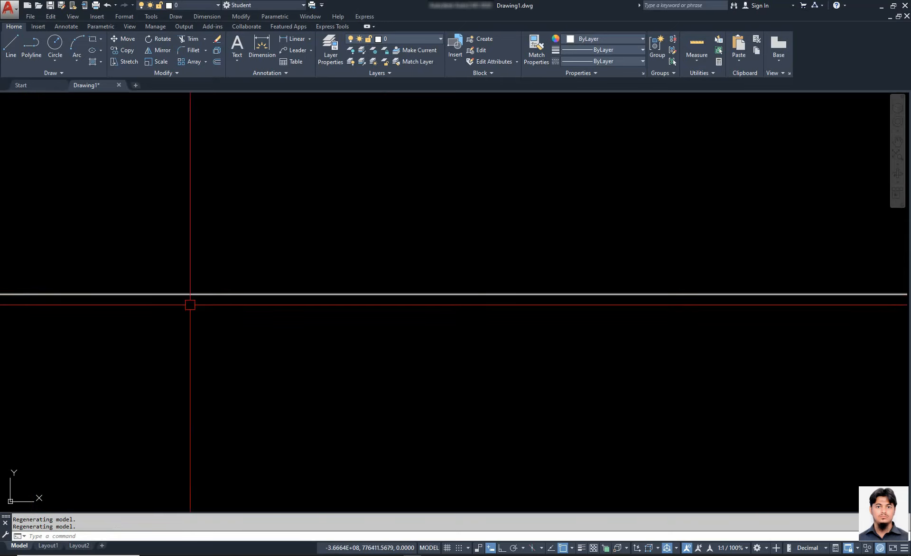
pyautogui.moveTo(899, 299)
pyautogui.mouseDown(button='middle')
pyautogui.moveTo(859, 348)
pyautogui.moveTo(734, 361)
pyautogui.mouseUp(button='middle')
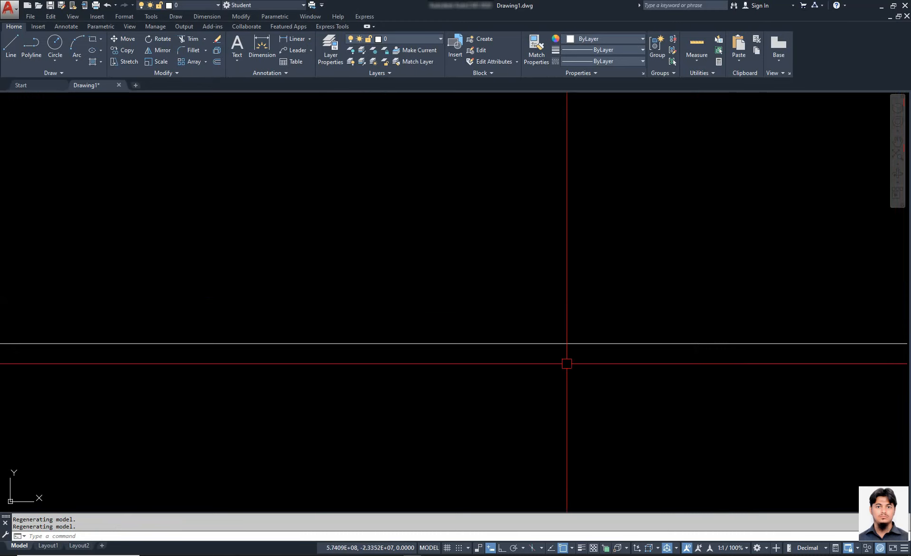
pyautogui.moveTo(554, 301); pyautogui.dragTo(459, 270, button='middle')
pyautogui.write('y')
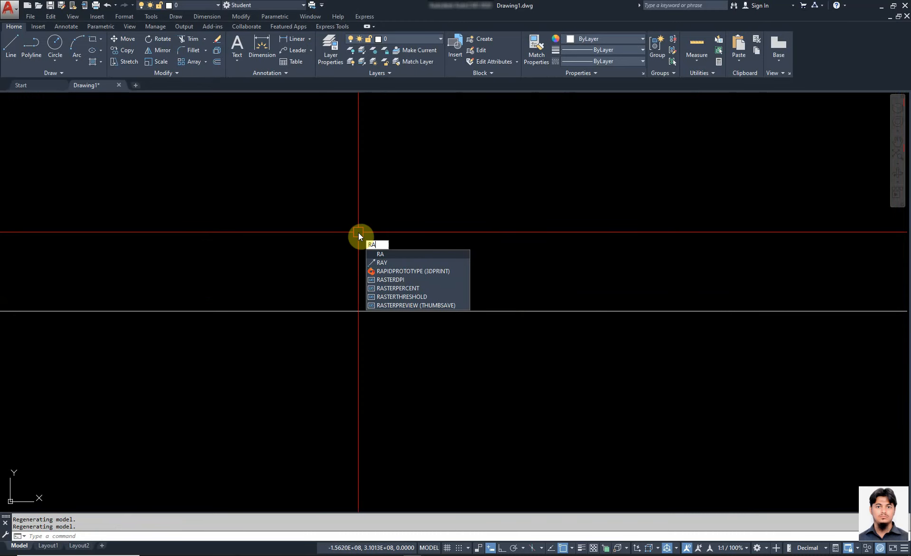
pyautogui.press('Return')
pyautogui.click(321, 264)
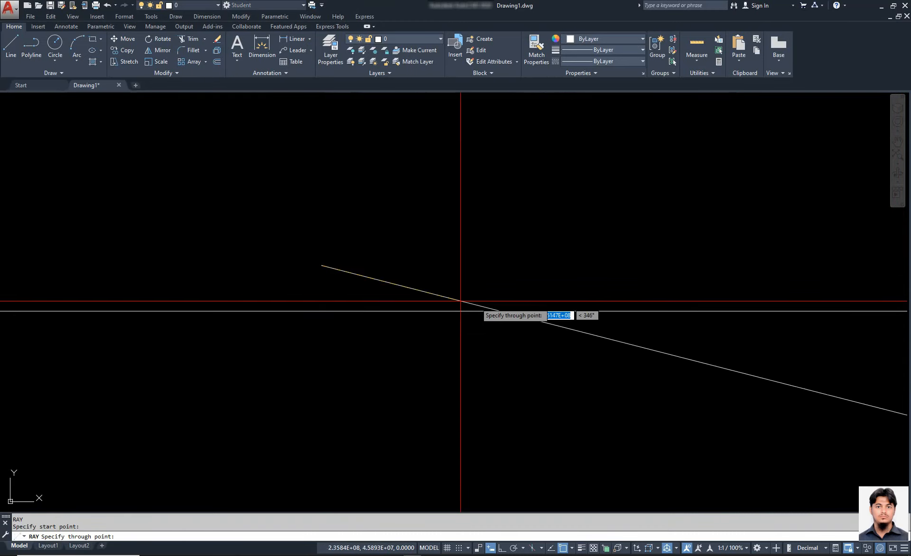
pyautogui.press('F8')
pyautogui.click(627, 270)
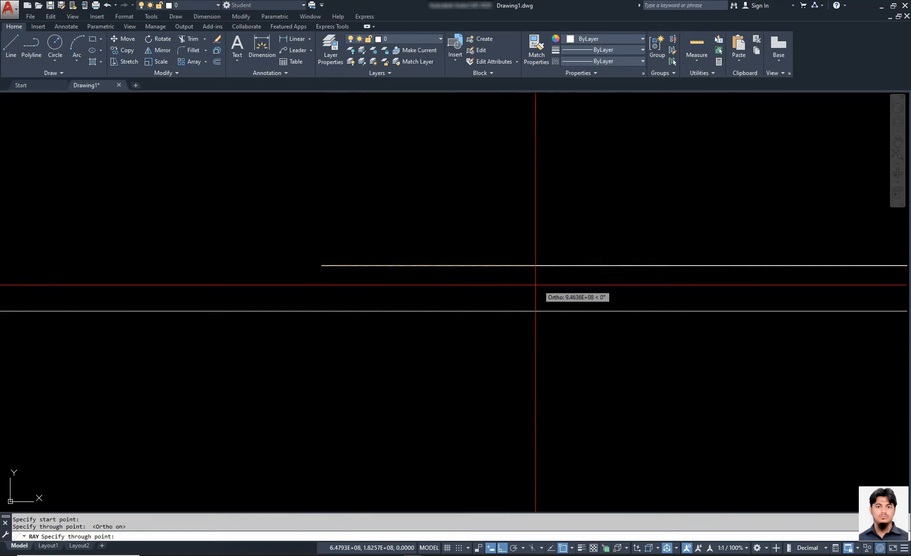
pyautogui.press('Escape')
# Examine how far the ray and the construction line extend in both directions.
pyautogui.scroll(-12, 310, 341)
pyautogui.moveTo(773, 439); pyautogui.dragTo(377, 457, button='middle')
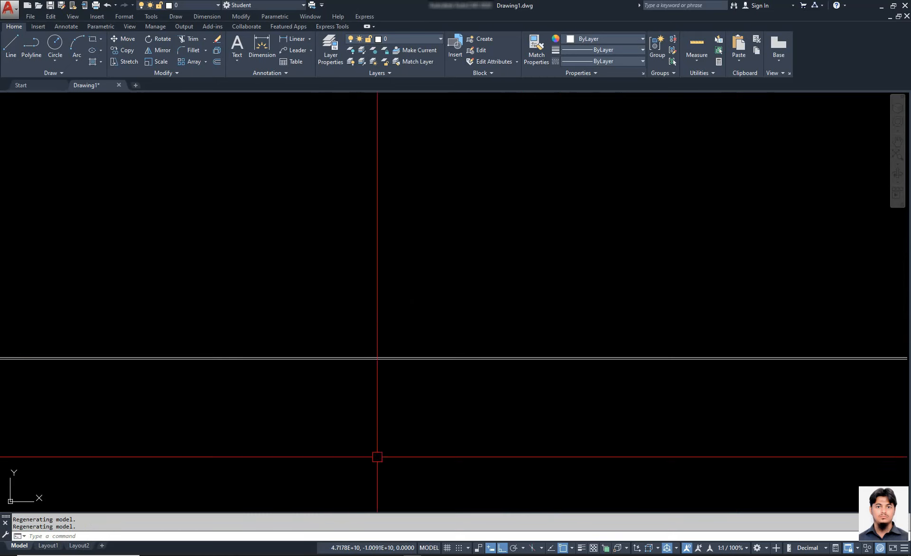
pyautogui.moveTo(802, 386); pyautogui.dragTo(429, 390, button='middle')
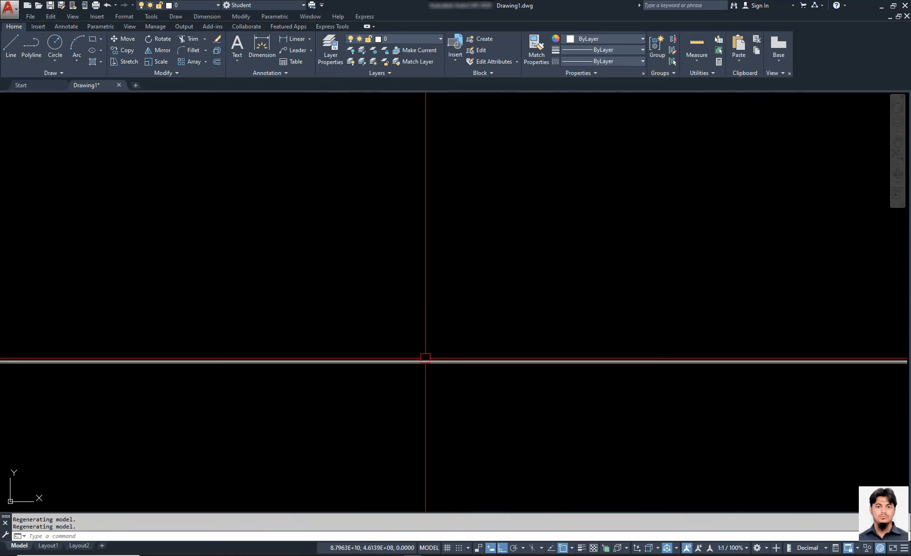
pyautogui.moveTo(257, 424); pyautogui.dragTo(861, 377, button='middle')
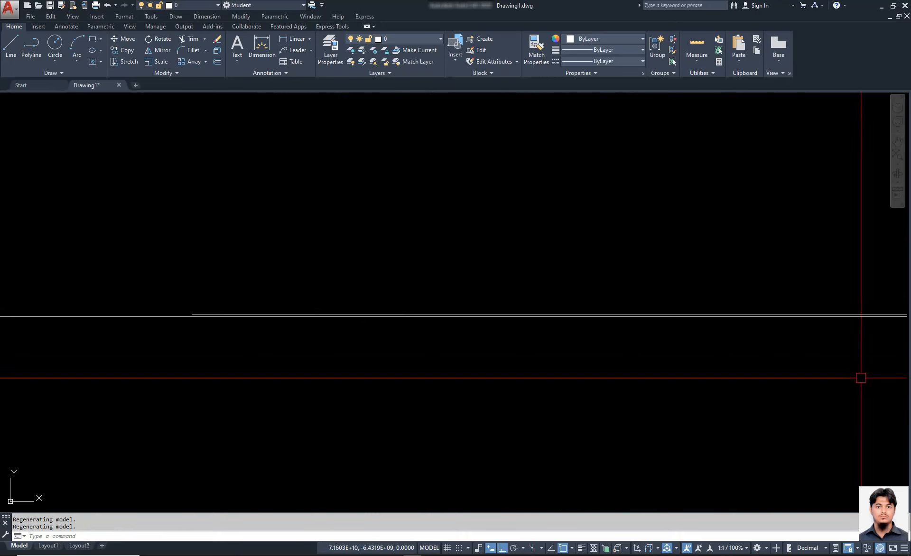
pyautogui.moveTo(426, 348); pyautogui.dragTo(741, 348, button='middle')
pyautogui.scroll(3, 427, 249)
pyautogui.scroll(5, 665, 423)
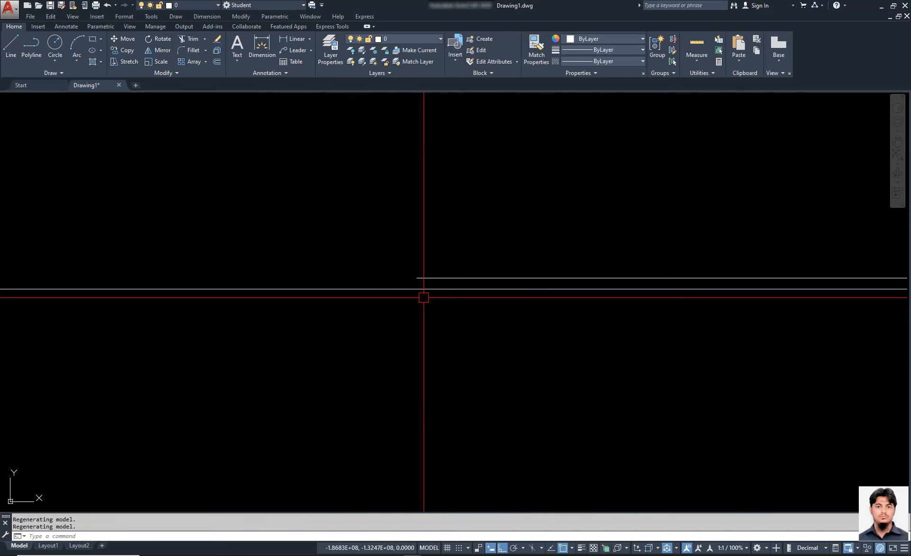
pyautogui.scroll(-3, 424, 298)
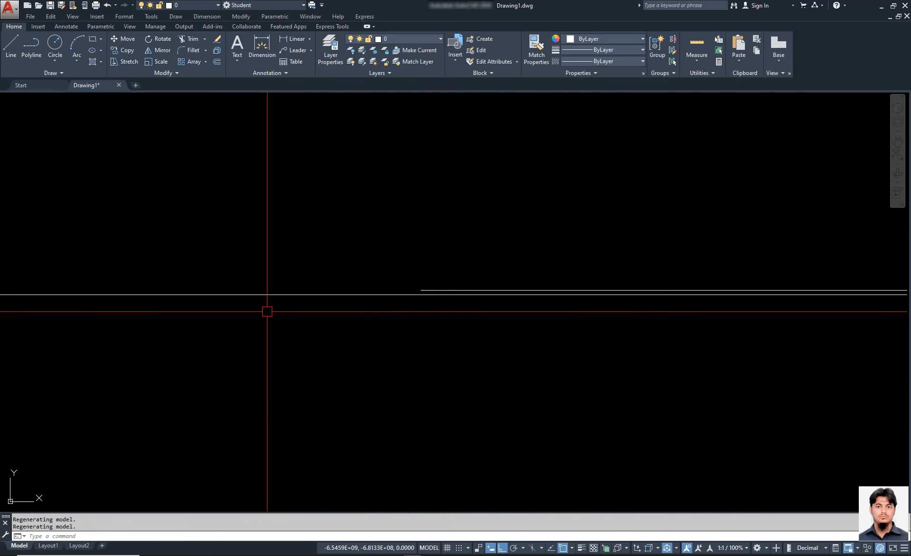
# Break a small gap in the construction line, well before the point where the ray starts.
pyautogui.press('Escape')
pyautogui.write('br')
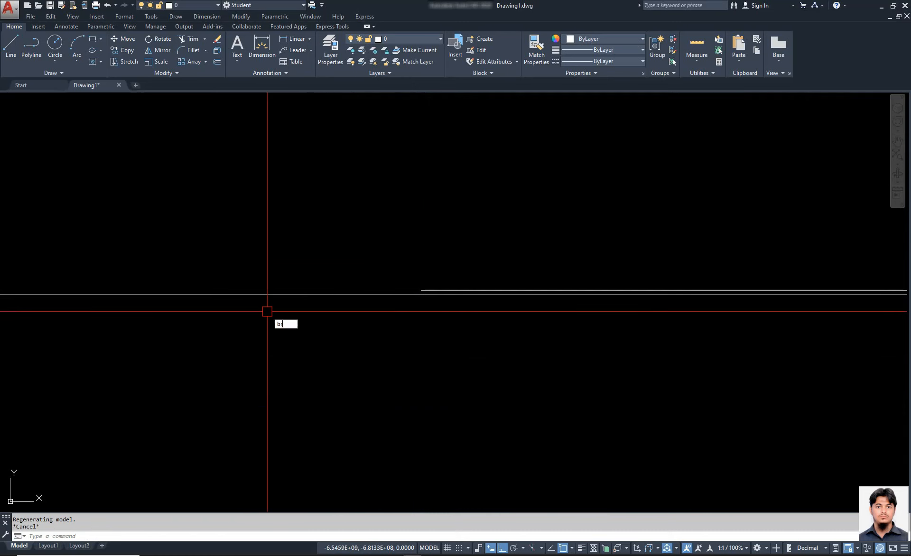
pyautogui.press('Return')
pyautogui.click(108, 286)
pyautogui.click(109, 294)
pyautogui.click(132, 294)
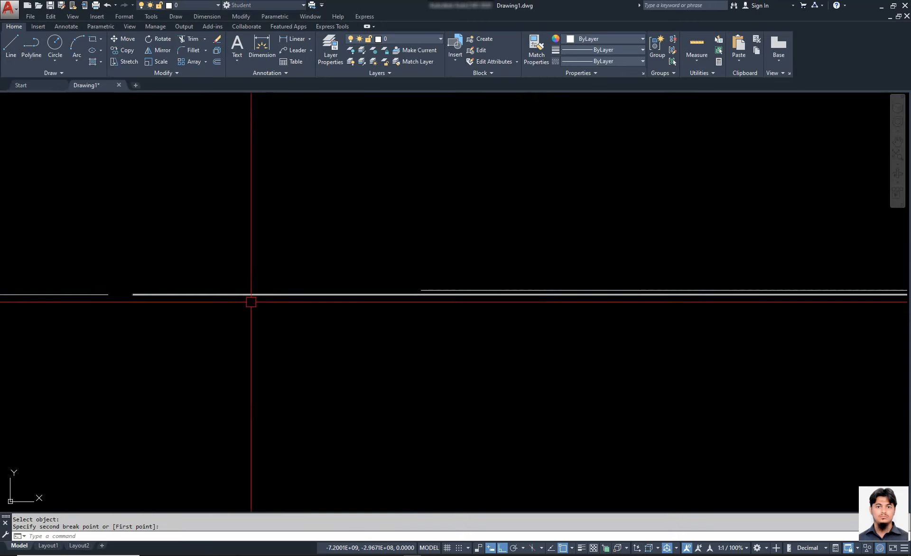
pyautogui.press('Return')
pyautogui.click(549, 296)
pyautogui.press('Escape')
pyautogui.press('Escape')
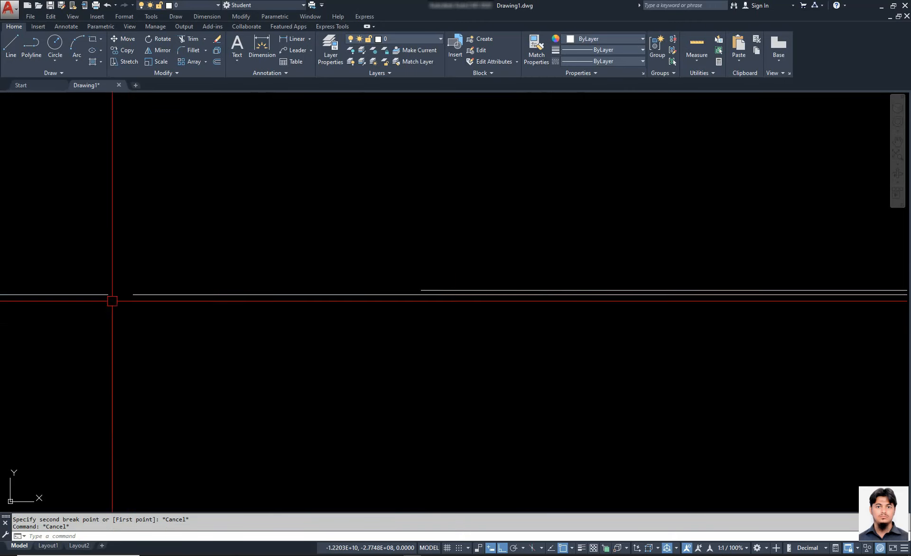
# Select the portion of the broken construction line on the ray's side of the gap and check its object type in the properties.
pyautogui.click(262, 283)
pyautogui.click(166, 321)
pyautogui.hotkey('ctrl', '1')
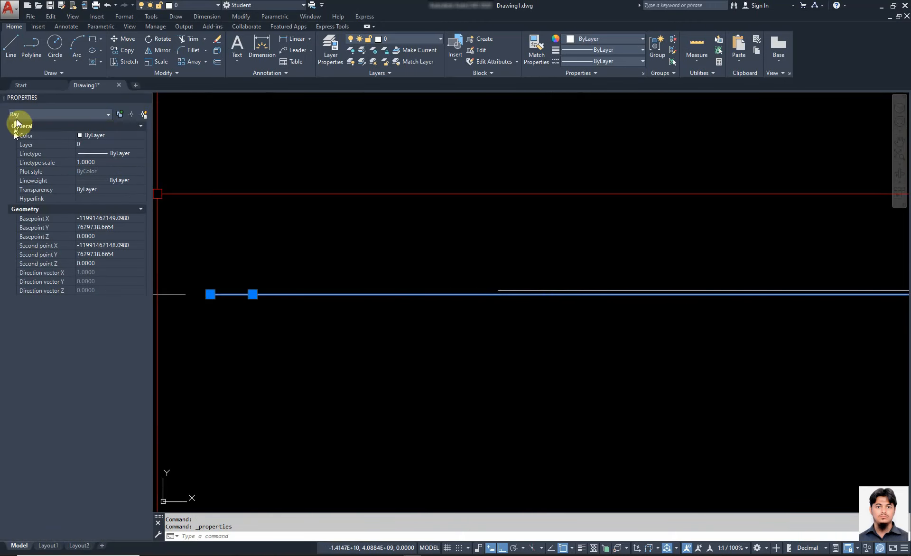
pyautogui.press('Escape')
pyautogui.scroll(-4, 454, 219)
pyautogui.write('x')
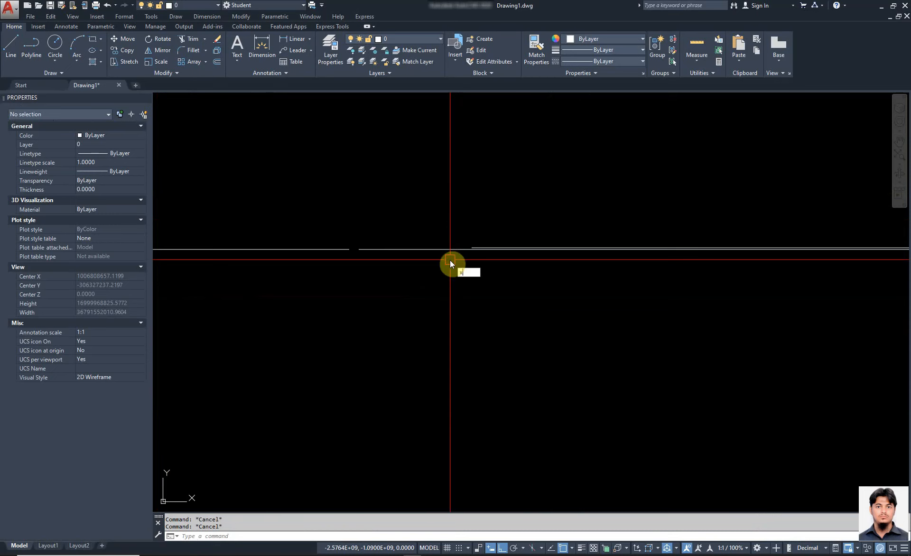
pyautogui.press('Return')
pyautogui.press('Escape')
# Draw another horizontal construction line below the broken one and select it to check its object type.
pyautogui.write('xl')
pyautogui.press('Return')
pyautogui.write('h')
pyautogui.press('Return')
pyautogui.click(423, 284)
pyautogui.press('Escape')
pyautogui.click(308, 283)
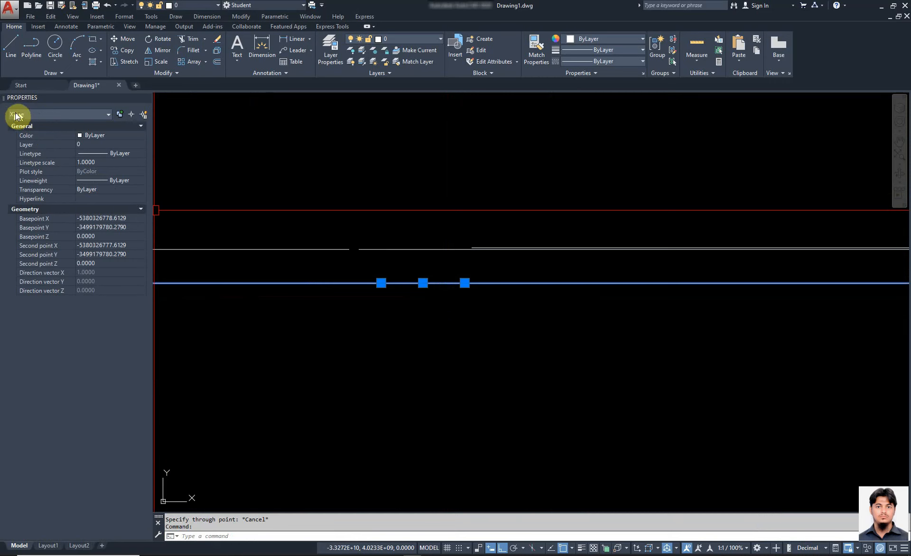
pyautogui.press('Escape')
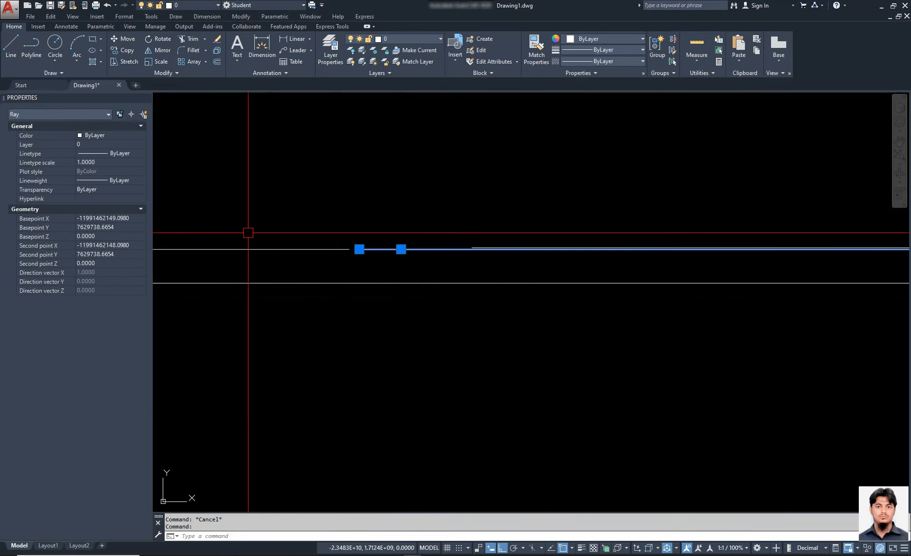
# Select the portion of the broken construction line on the far side of the gap and check its object type in the properties.
pyautogui.press('Escape')
pyautogui.click(326, 244)
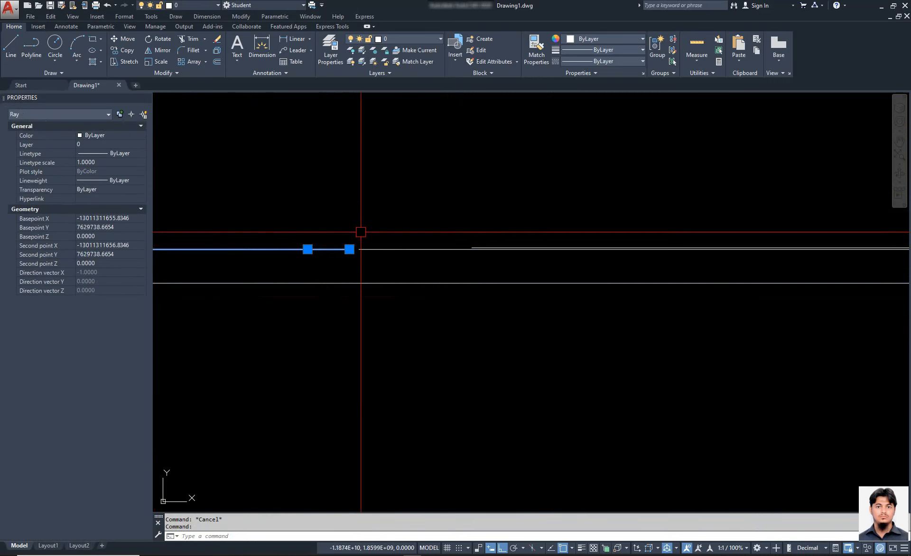
pyautogui.scroll(2, 493, 263)
pyautogui.press('Escape')
# Break a second gap in the construction line near the ray's starting point and select the middle segment to check its object type.
pyautogui.write('br')
pyautogui.press('Return')
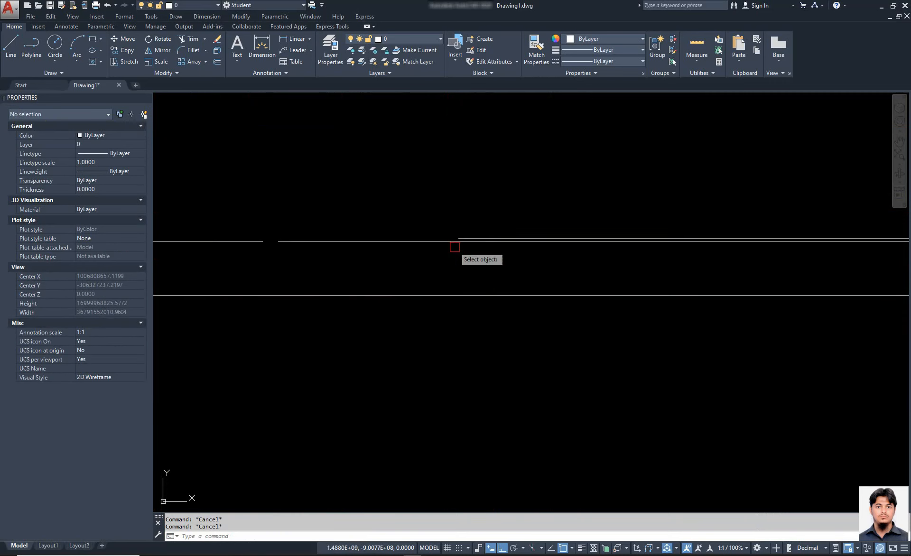
pyautogui.click(429, 242)
pyautogui.press('Escape')
pyautogui.click(385, 242)
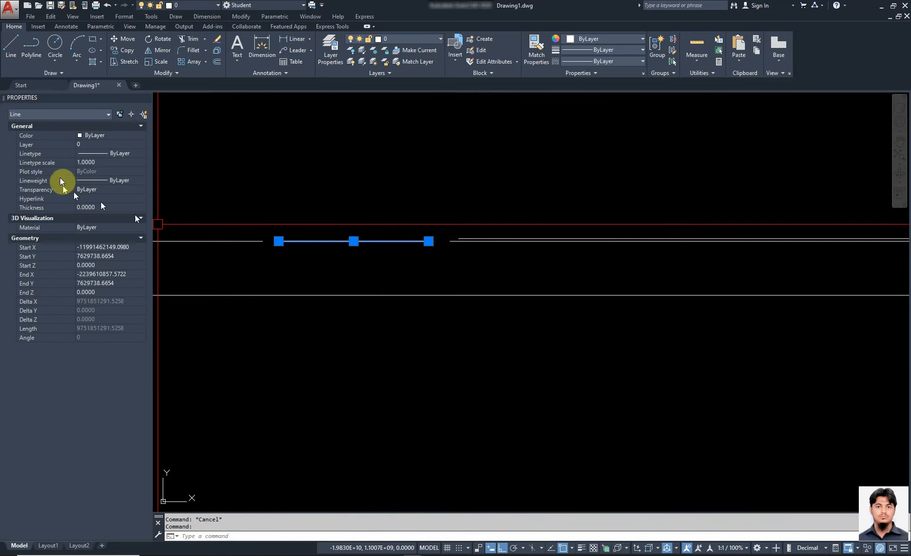
pyautogui.press('Escape')
# Erase the ray and all pieces of the broken construction line, keeping the lower construction line, and close the object properties.
pyautogui.scroll(-4, 548, 200)
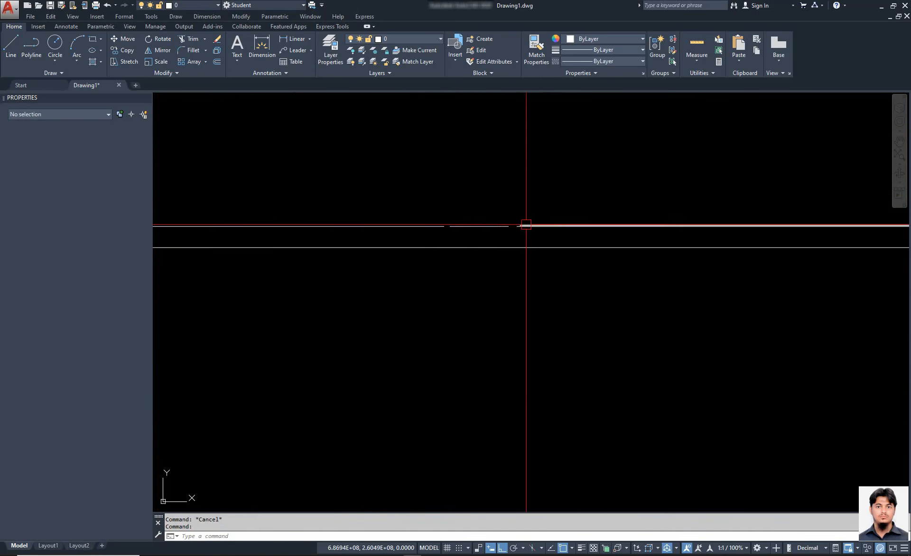
pyautogui.write('e')
pyautogui.press('Return')
pyautogui.click(551, 204)
pyautogui.click(391, 240)
pyautogui.press('Return')
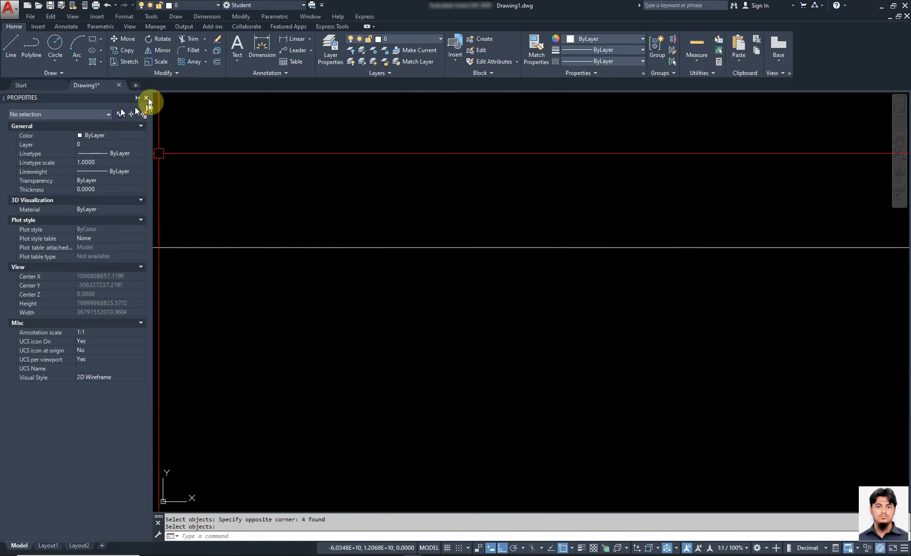
pyautogui.click(147, 98)
# Draw six vertical construction lines spaced across the view, crossing the horizontal construction line.
pyautogui.write('xl')
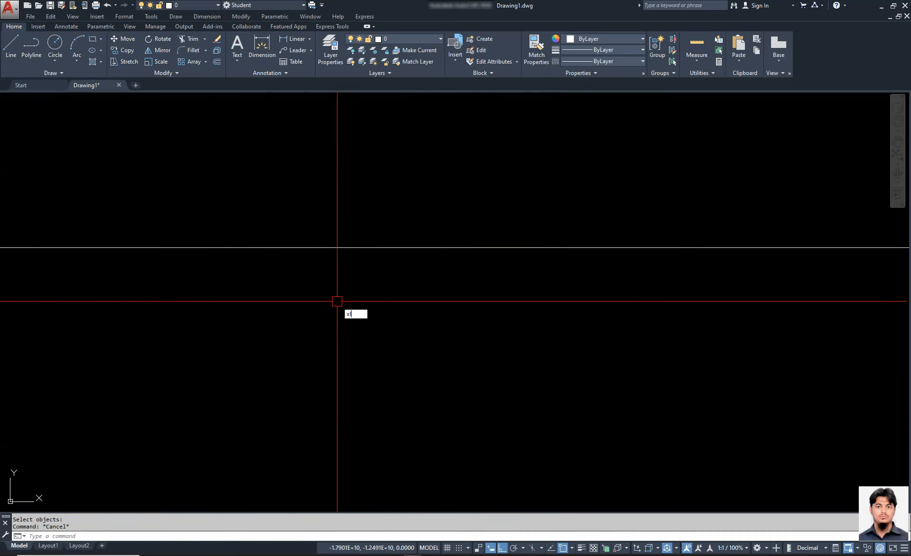
pyautogui.press('Return')
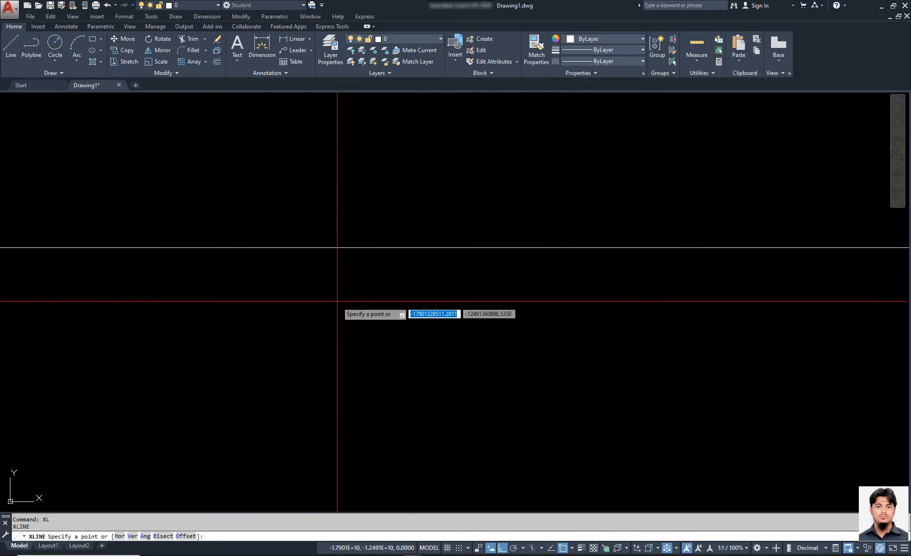
pyautogui.click(133, 537)
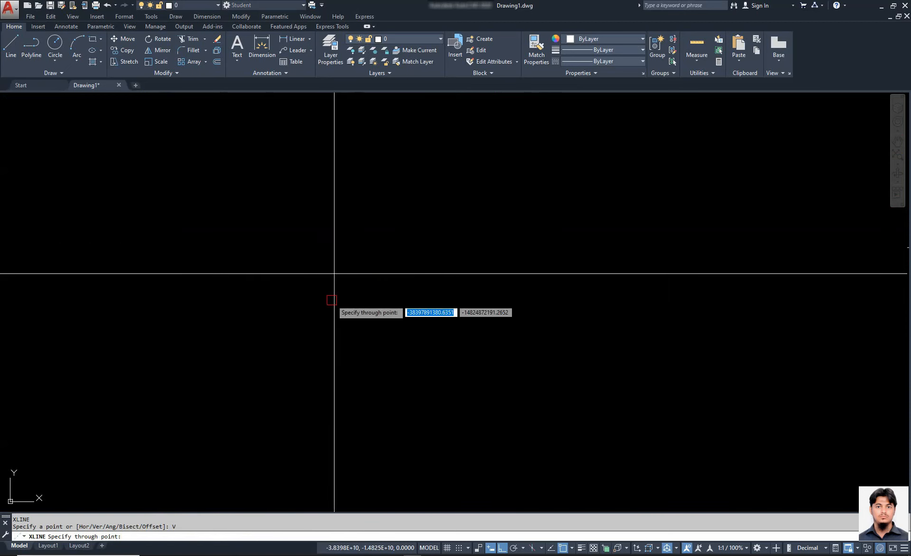
pyautogui.click(321, 302)
pyautogui.click(425, 306)
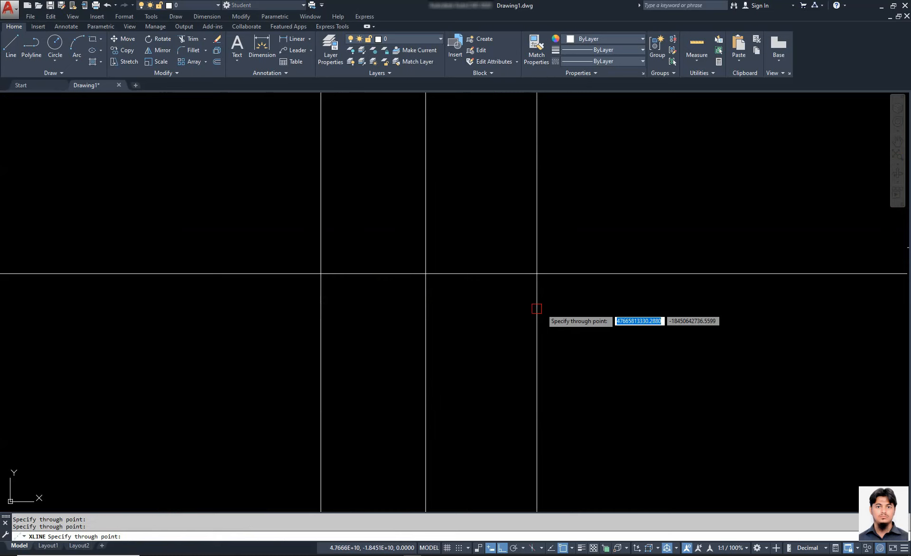
pyautogui.click(573, 308)
pyautogui.click(684, 306)
pyautogui.click(803, 305)
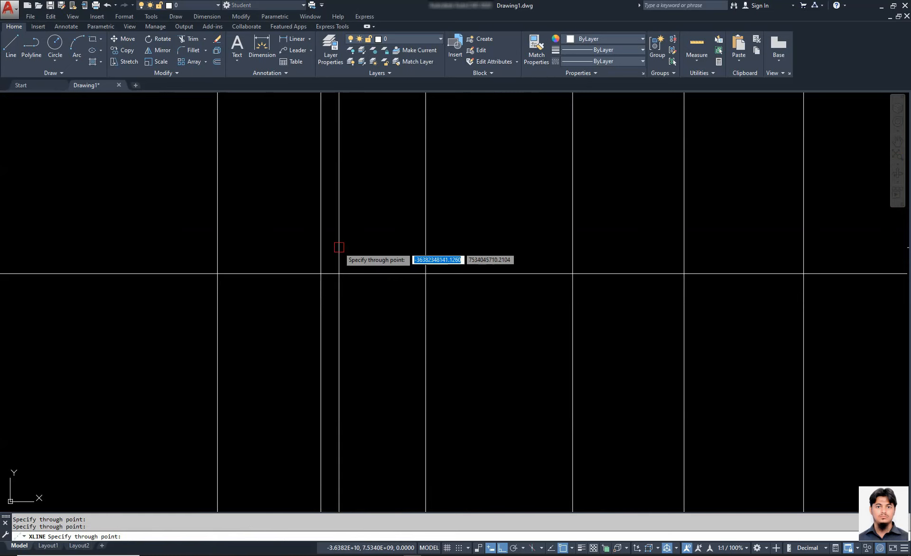
pyautogui.press('Escape')
pyautogui.scroll(-10, 340, 317)
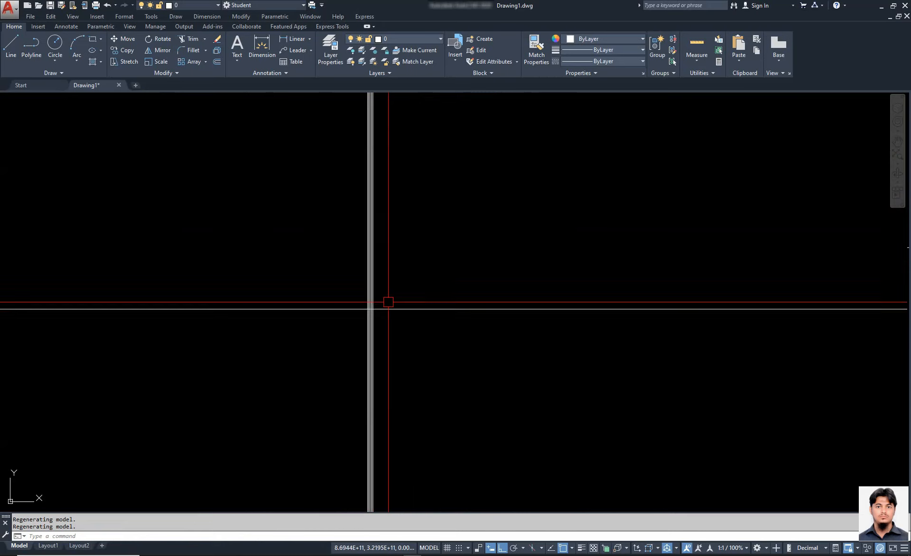
pyautogui.scroll(5, 387, 301)
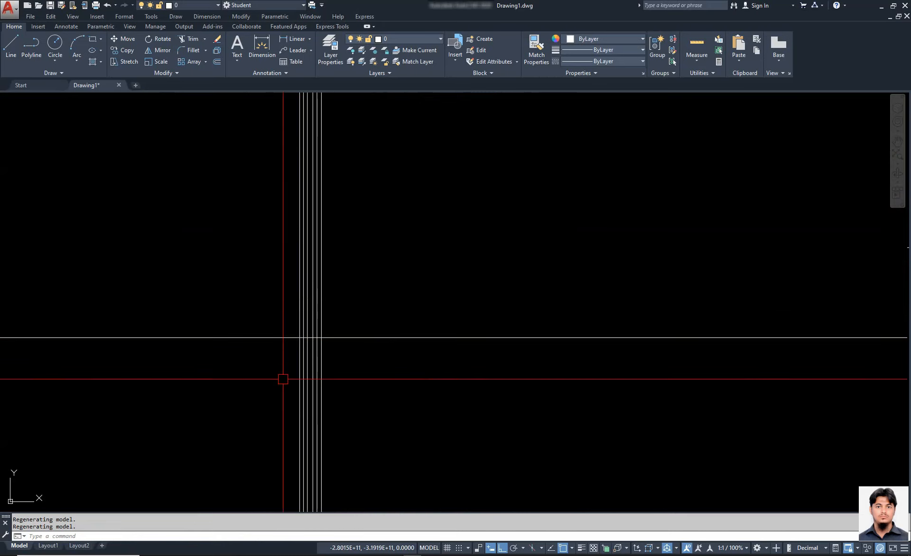
pyautogui.scroll(6, 332, 375)
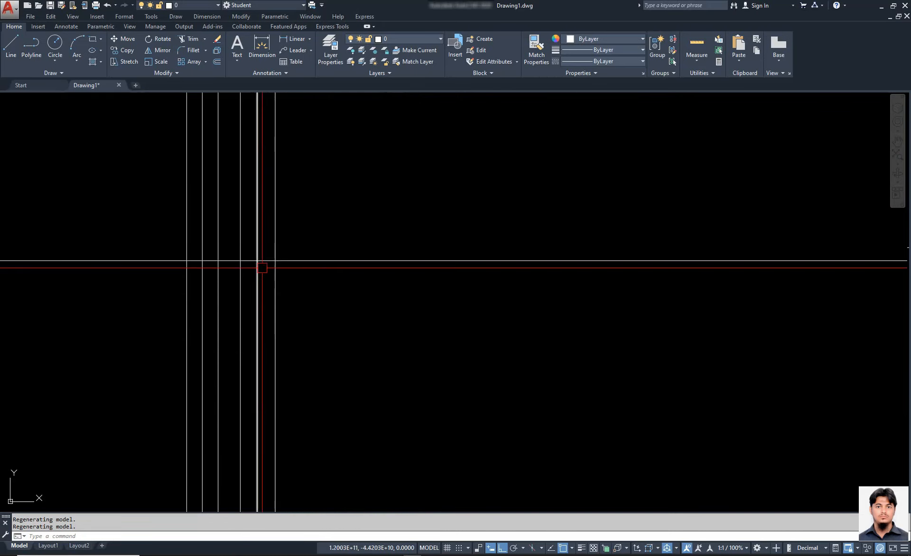
pyautogui.write('e')
pyautogui.press('Return')
pyautogui.press('Escape')
pyautogui.press('Escape')
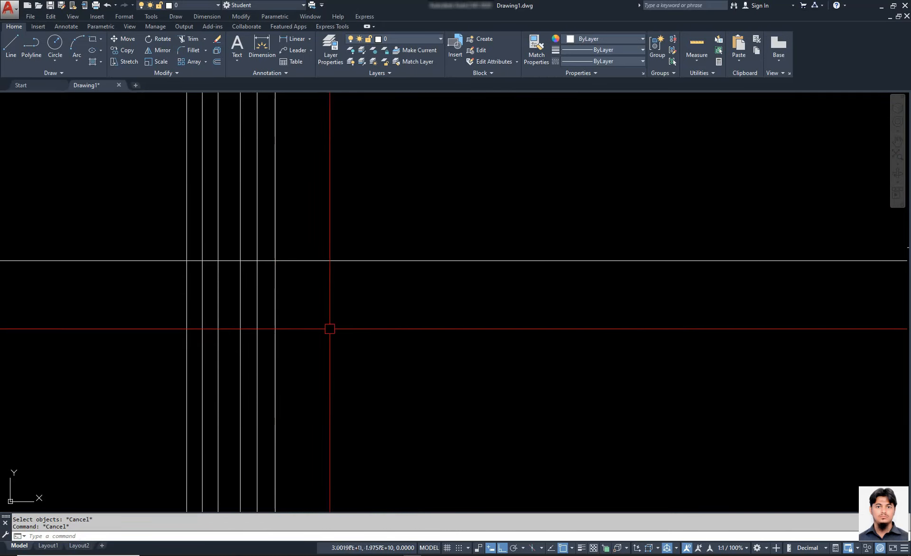
pyautogui.write('xl')
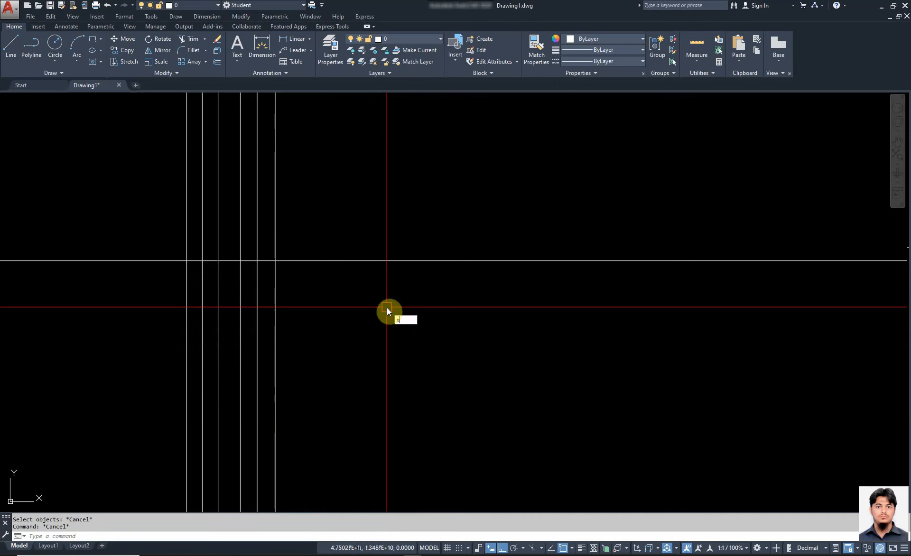
pyautogui.press('Return')
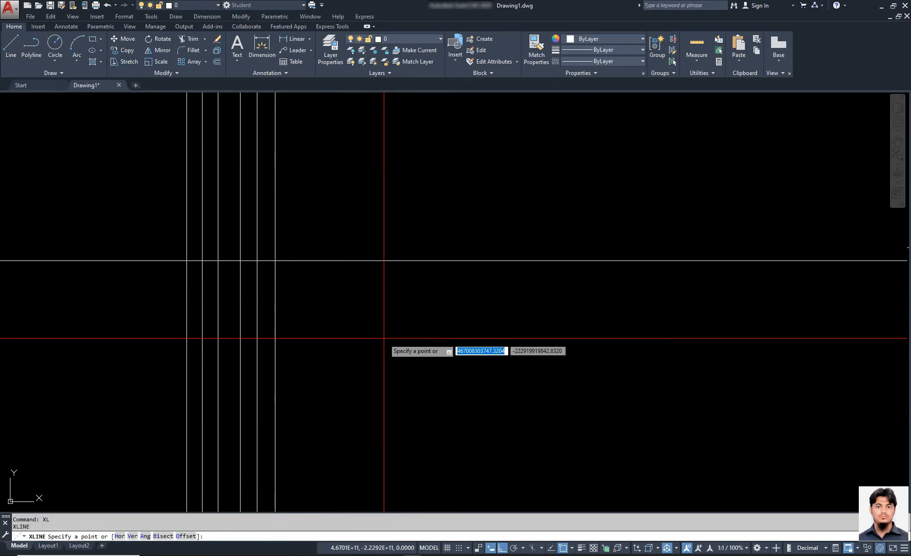
pyautogui.press('Escape')
# Draw a construction line at a 45° angle through a point beside the vertical lines, below the horizontal construction line.
pyautogui.write('xl')
pyautogui.press('Return')
pyautogui.write('a')
pyautogui.press('Return')
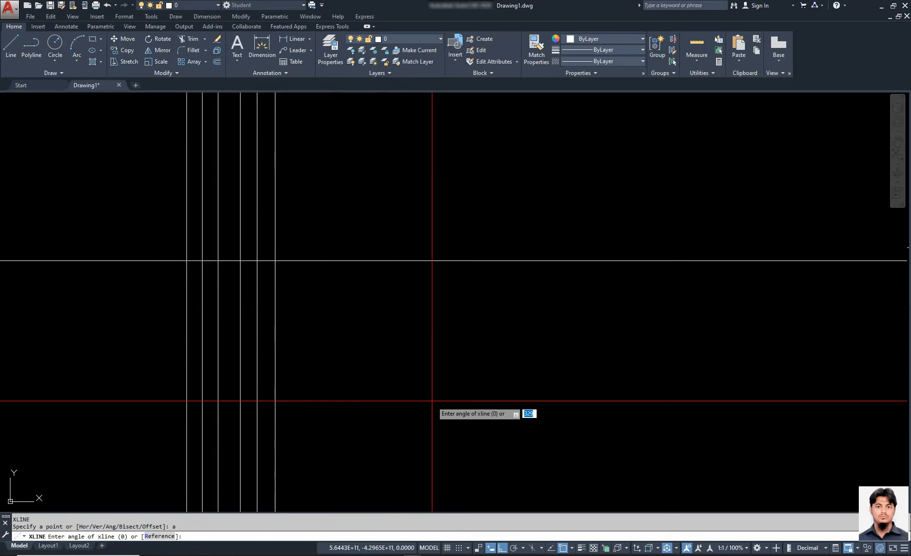
pyautogui.write('45')
pyautogui.press('Return')
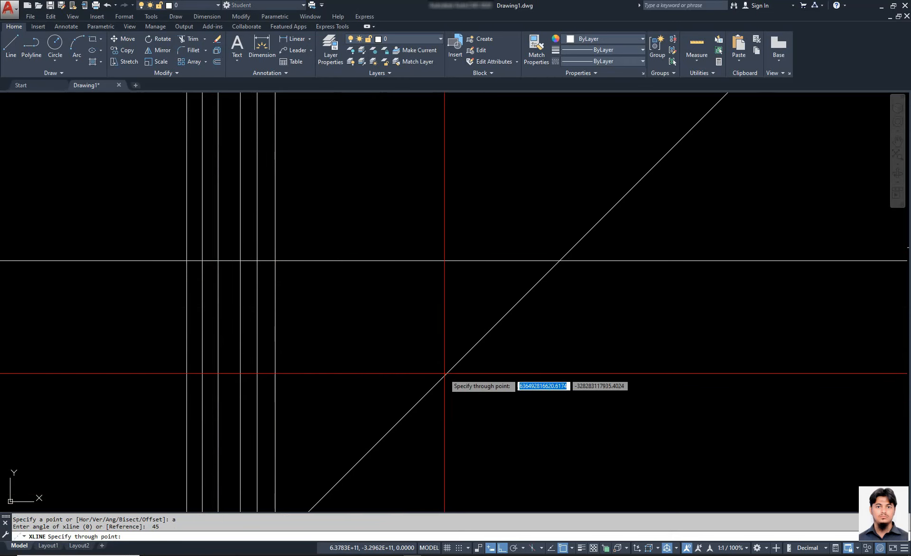
pyautogui.click(448, 311)
pyautogui.press('Escape')
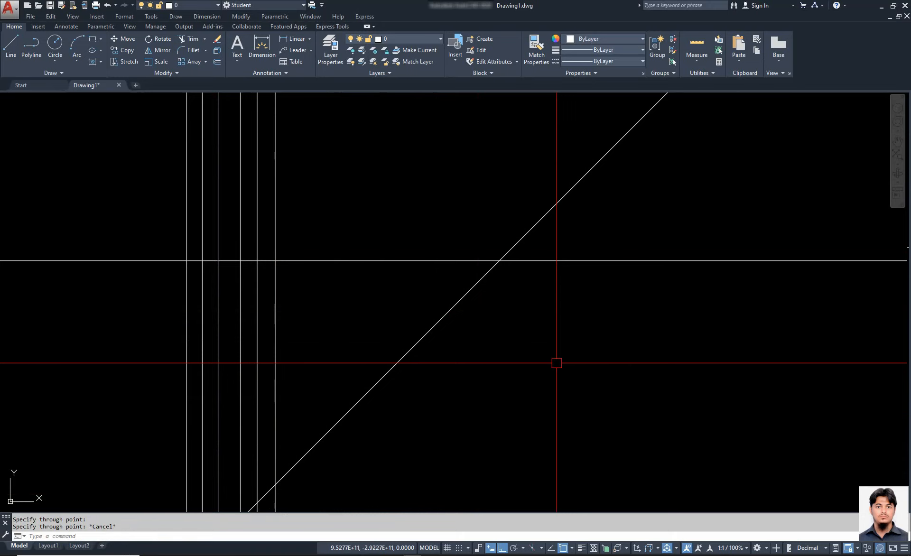
# Draw another construction line at a 50° angle, passing above the point where the 45° line crosses the horizontal one.
pyautogui.scroll(-4, 557, 363)
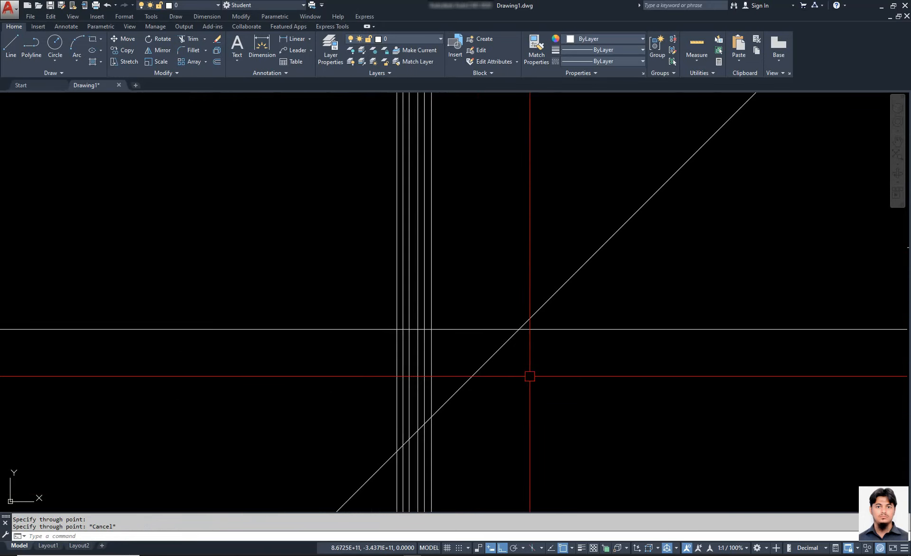
pyautogui.moveTo(532, 373)
pyautogui.mouseDown(button='middle')
pyautogui.moveTo(434, 415)
pyautogui.moveTo(356, 410)
pyautogui.mouseUp(button='middle')
pyautogui.write('x')
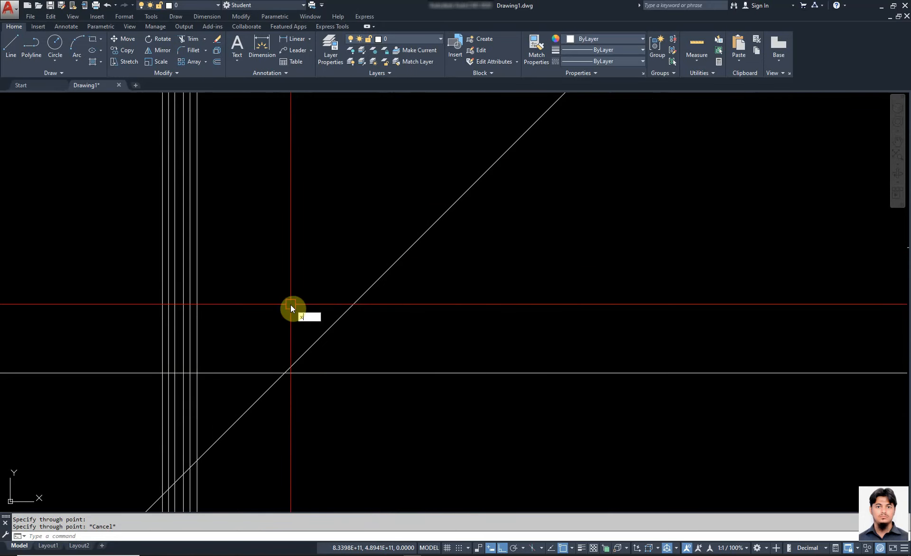
pyautogui.write('l')
pyautogui.press('Return')
pyautogui.write('a')
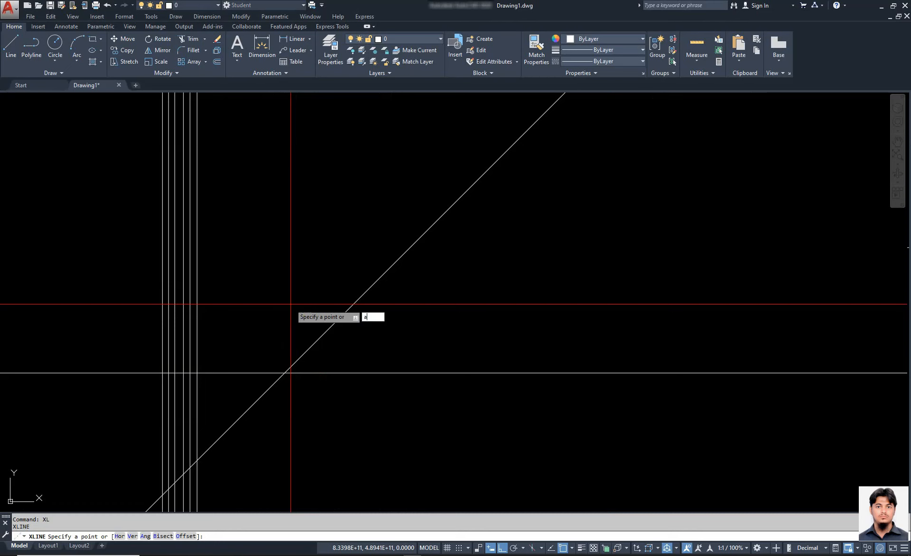
pyautogui.press('Return')
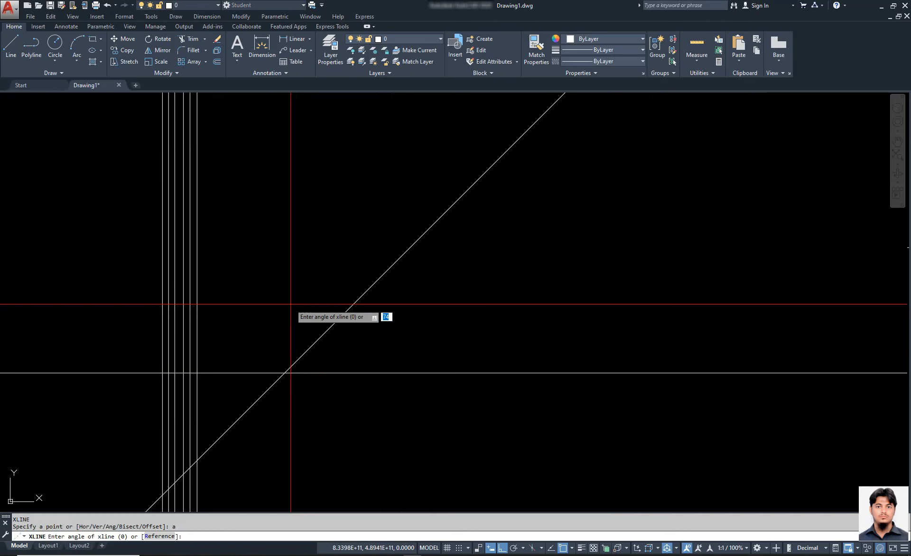
pyautogui.press('Return')
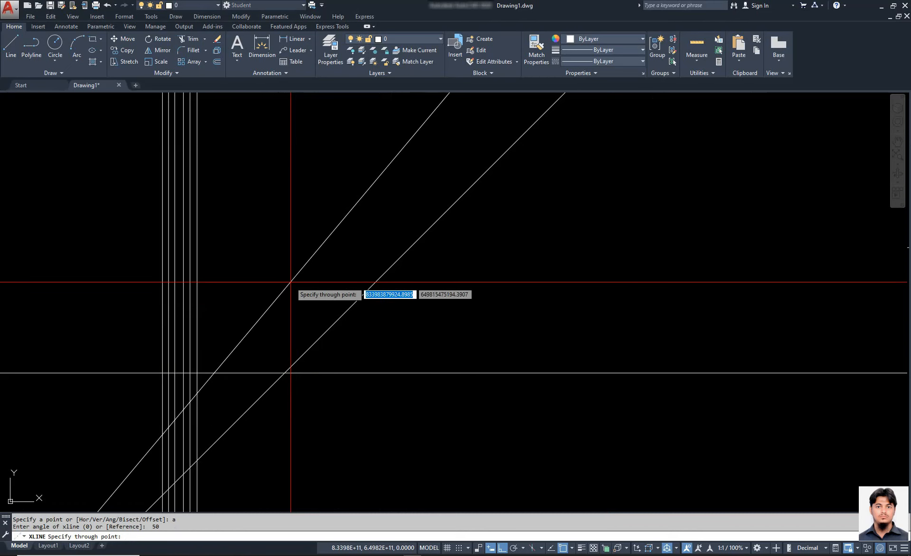
pyautogui.click(284, 290)
pyautogui.press('Escape')
# Select the 50° construction line, look at its properties and examine how it runs relative to the 45° line.
pyautogui.click(285, 291)
pyautogui.hotkey('ctrl', '1')
pyautogui.hotkey('ctrl', '1')
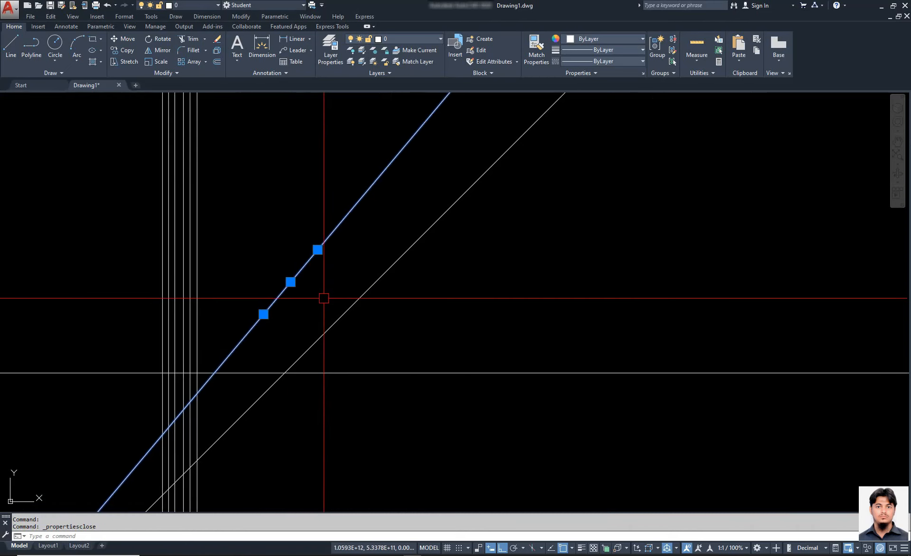
pyautogui.scroll(-2, 800, 293)
pyautogui.scroll(-2, 468, 306)
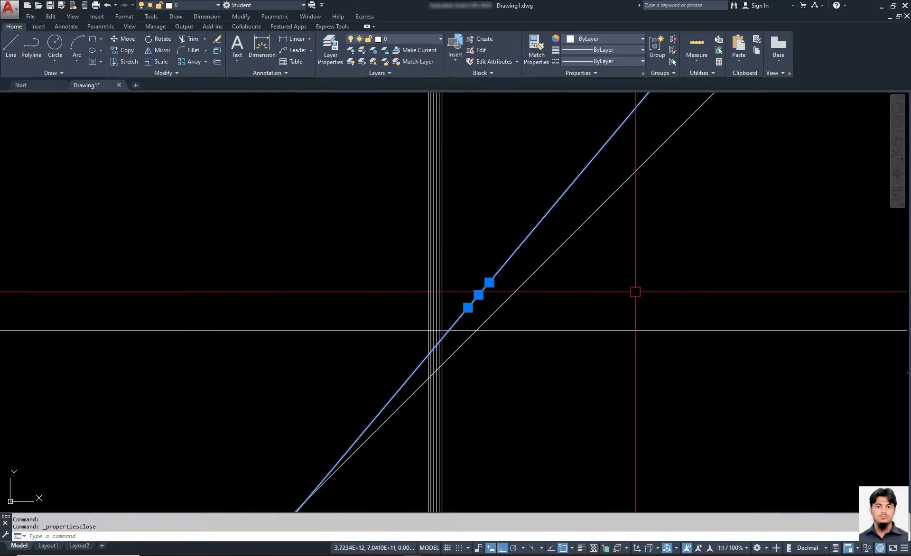
pyautogui.moveTo(635, 291); pyautogui.dragTo(470, 330, button='middle')
pyautogui.press('Escape')
pyautogui.press('Escape')
pyautogui.scroll(4, 426, 334)
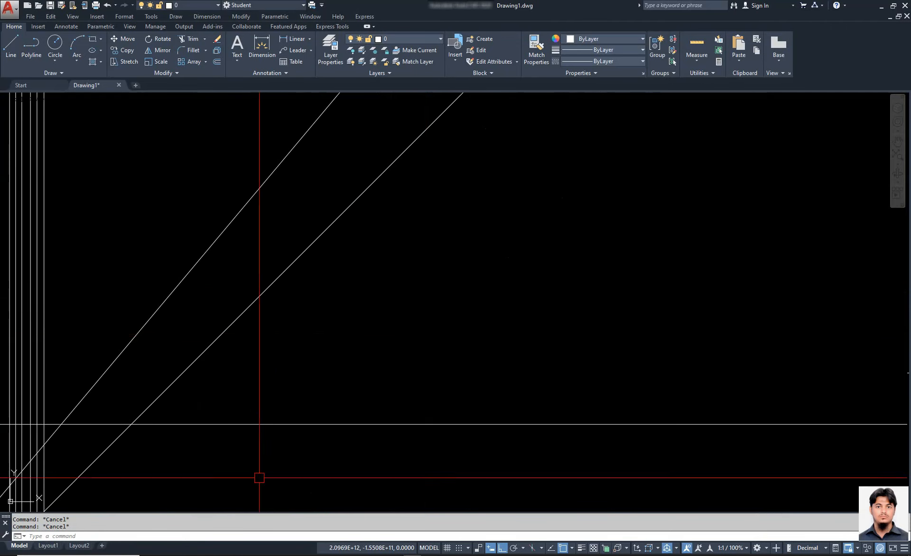
# Draw an inclined line about 2.2E+12 units long with ortho mode off, above the horizontal construction line and clear of the angled ones.
pyautogui.write('l')
pyautogui.press('Return')
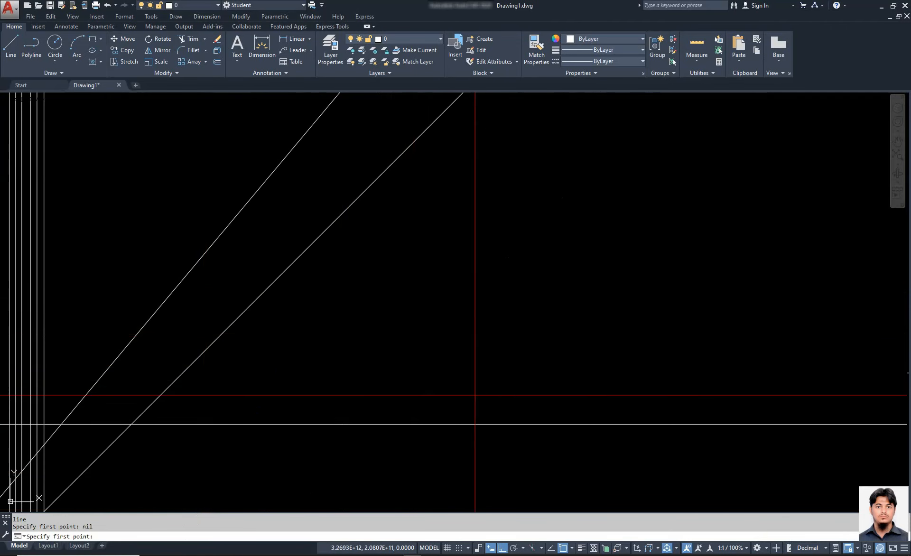
pyautogui.click(475, 395)
pyautogui.press('F8')
pyautogui.click(762, 285)
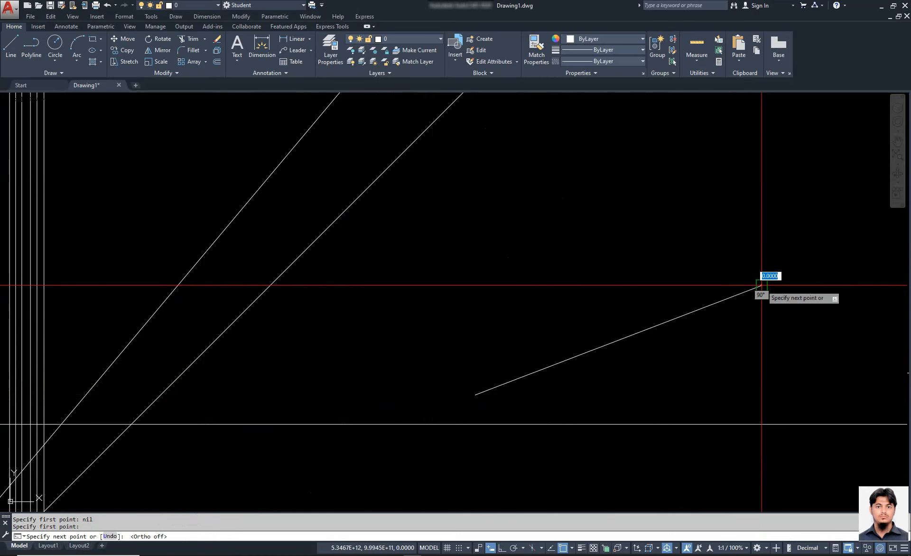
pyautogui.press('Escape')
# Select the inclined line and check its angle in the properties.
pyautogui.click(689, 303)
pyautogui.click(682, 312)
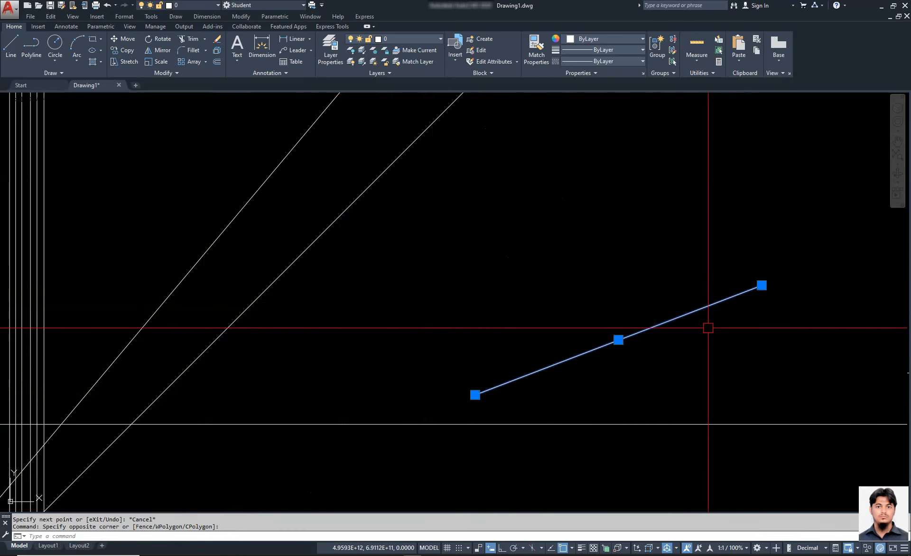
pyautogui.press('Escape')
pyautogui.click(699, 310)
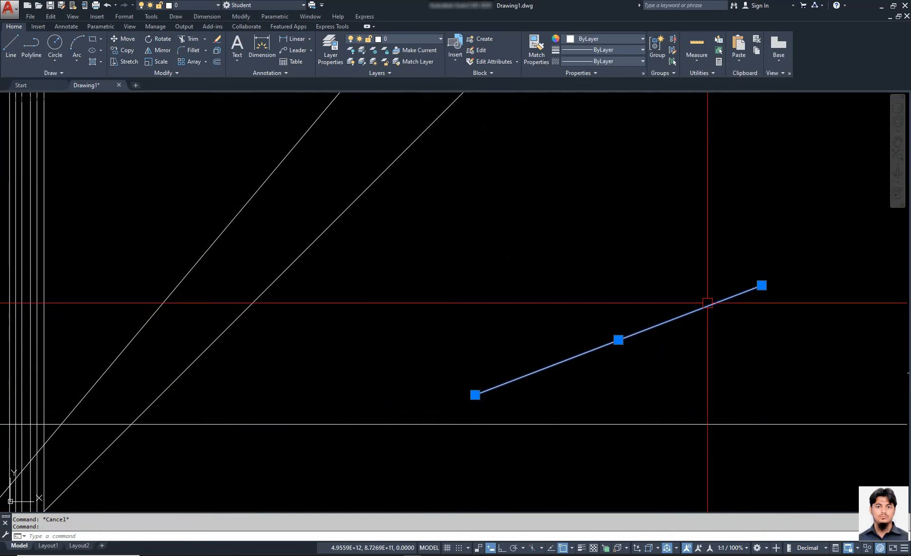
pyautogui.doubleClick(707, 303)
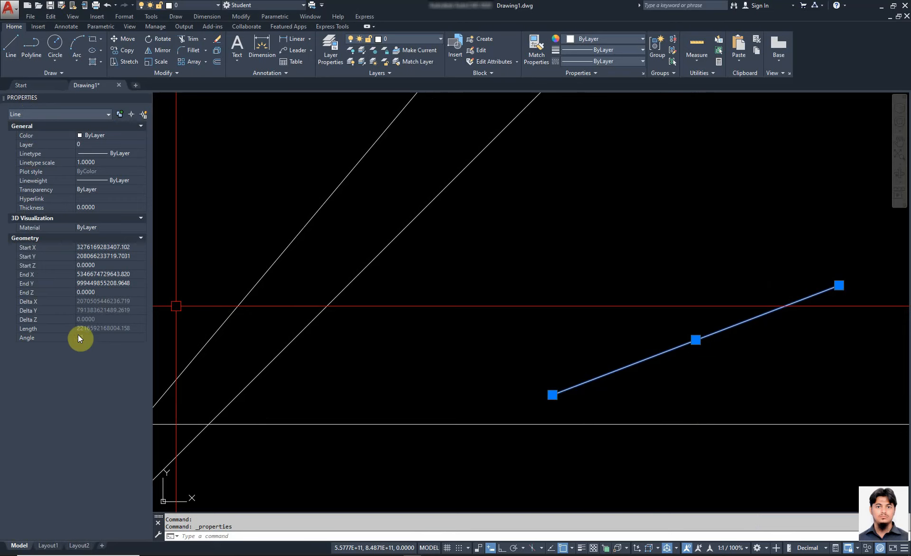
pyautogui.hotkey('ctrl', '1')
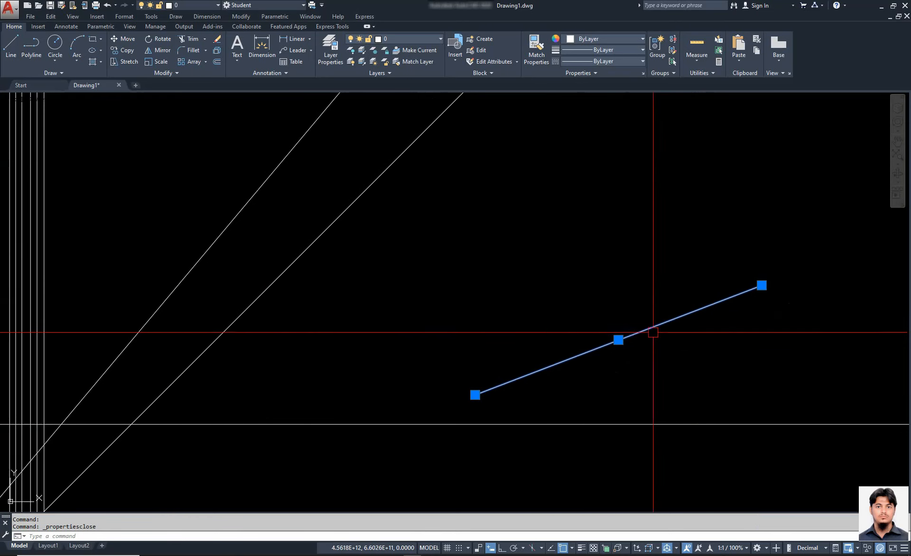
pyautogui.press('Escape')
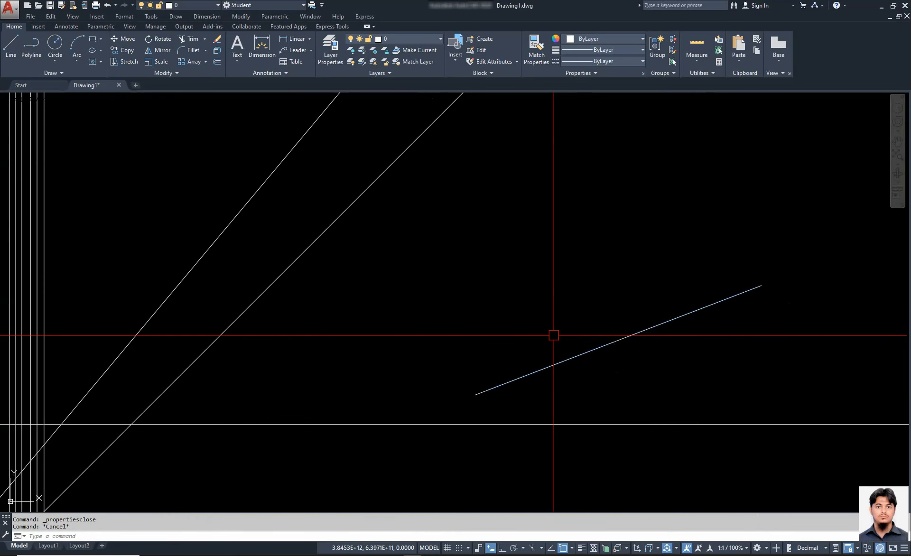
pyautogui.scroll(-2, 546, 351)
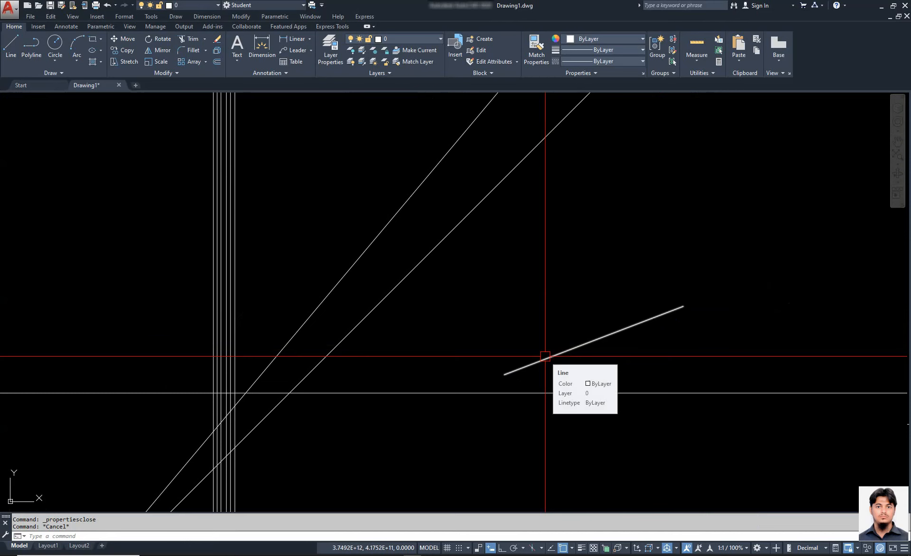
# Draw five construction lines parallel to the inclined line, taking the angle from two points on it, four above and one below it.
pyautogui.write('XL')
pyautogui.press('Return')
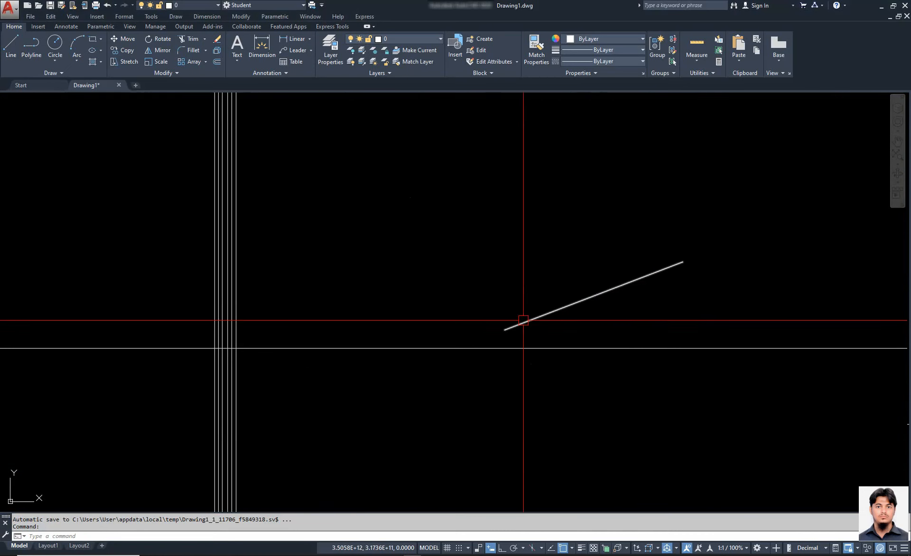
pyautogui.write('l')
pyautogui.press('Return')
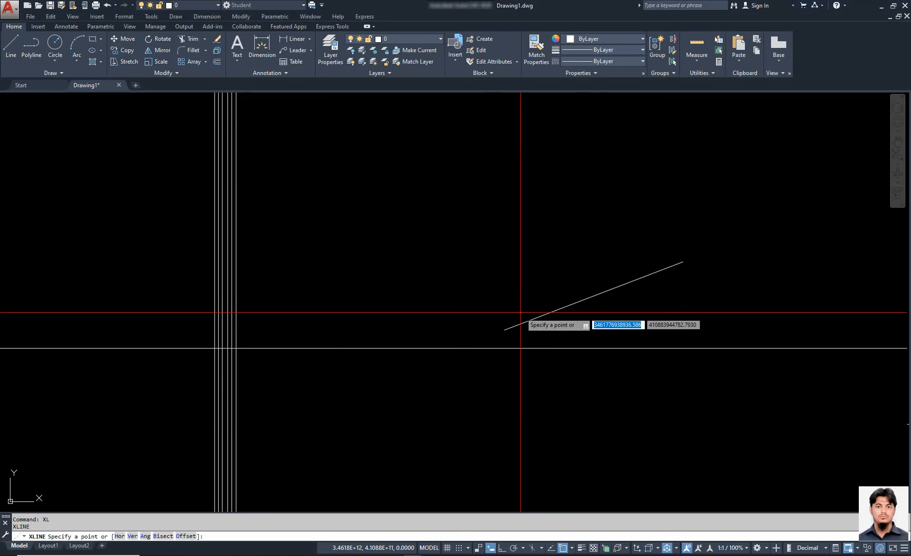
pyautogui.click(145, 536)
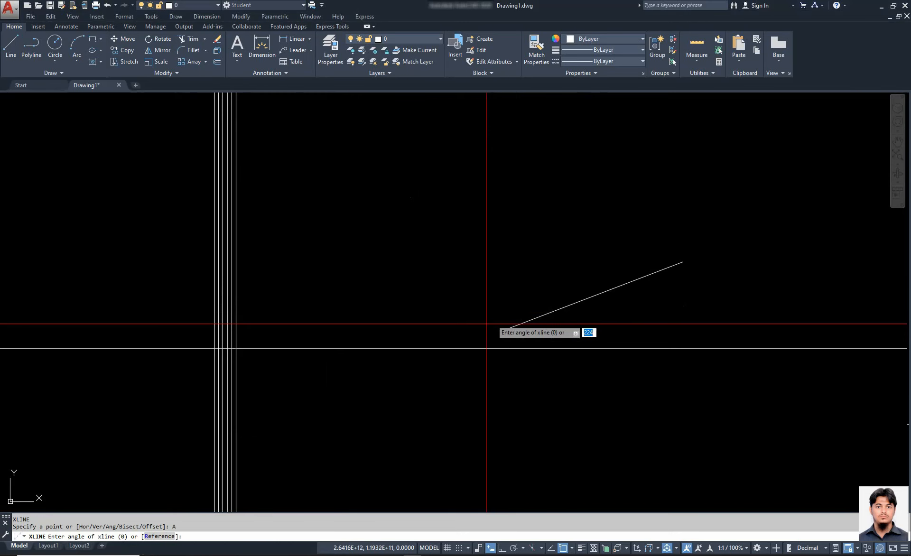
pyautogui.click(527, 321)
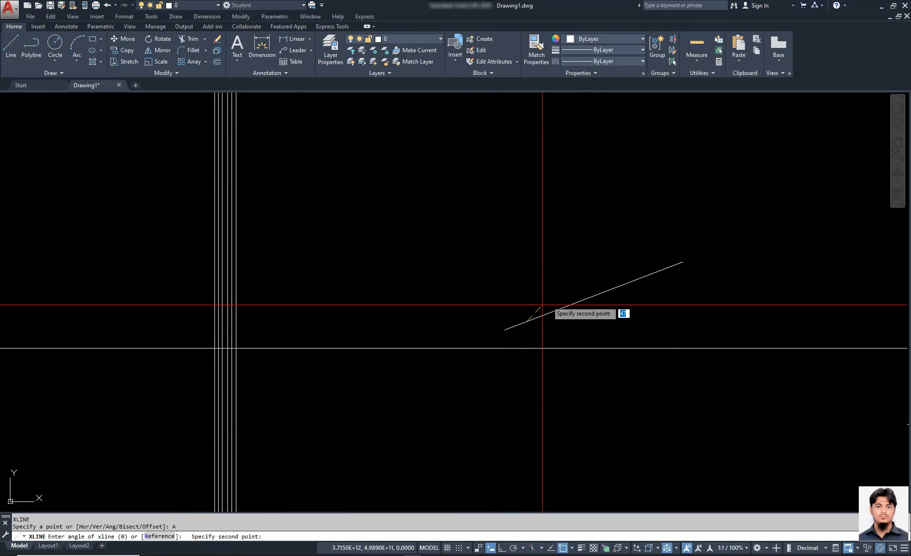
pyautogui.click(661, 269)
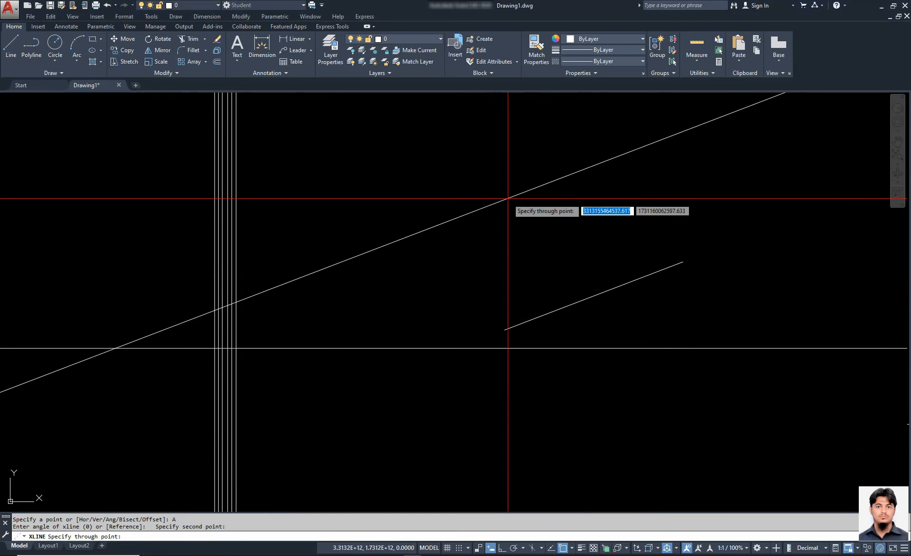
pyautogui.click(543, 252)
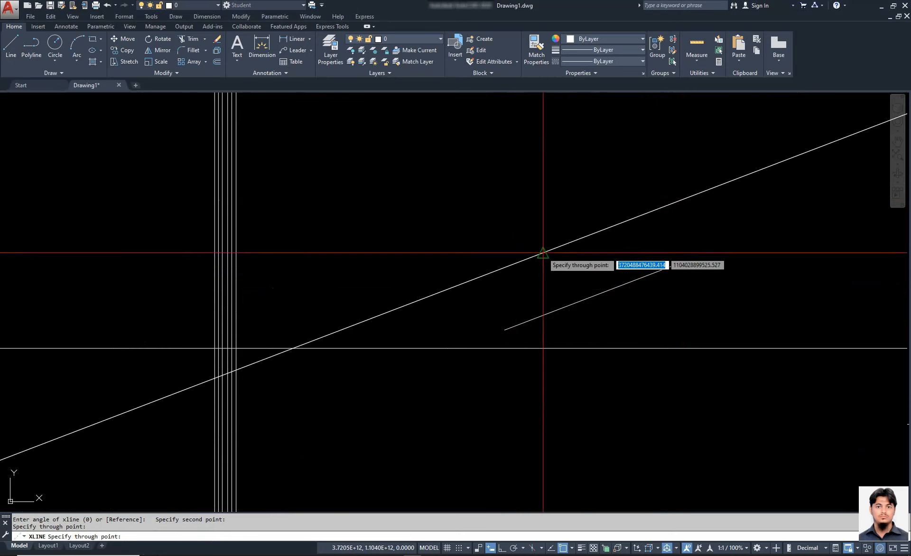
pyautogui.click(417, 199)
pyautogui.click(347, 177)
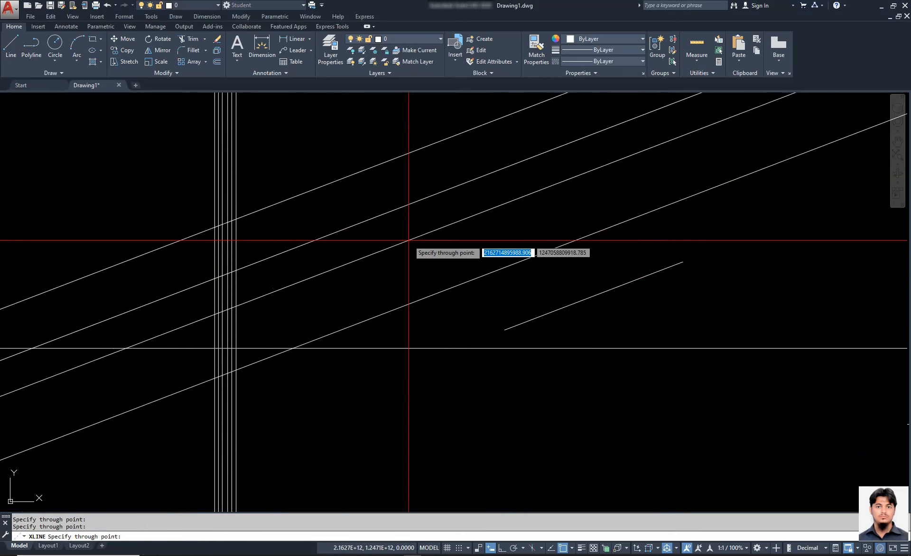
pyautogui.click(409, 241)
pyautogui.click(478, 406)
pyautogui.press('Escape')
# Delete all the construction lines together with the short inclined line.
pyautogui.scroll(-5, 480, 356)
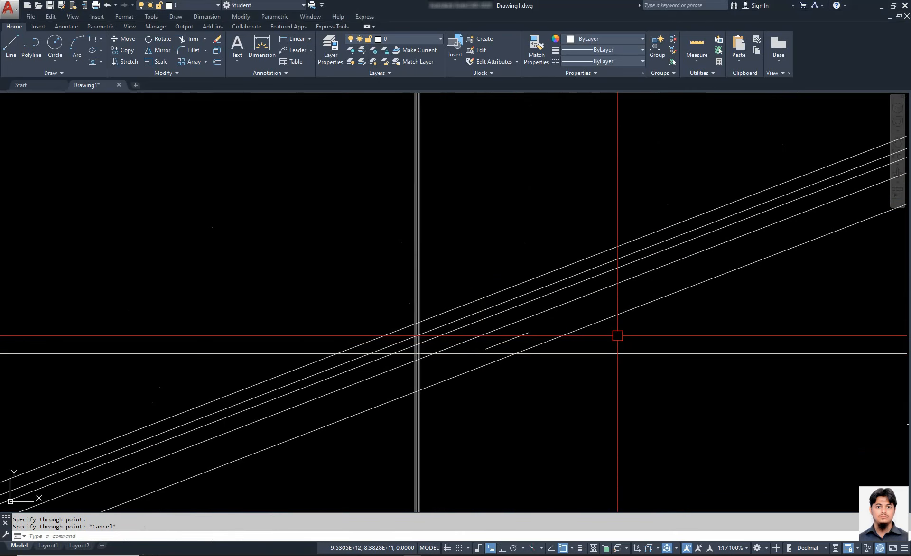
pyautogui.click(564, 404)
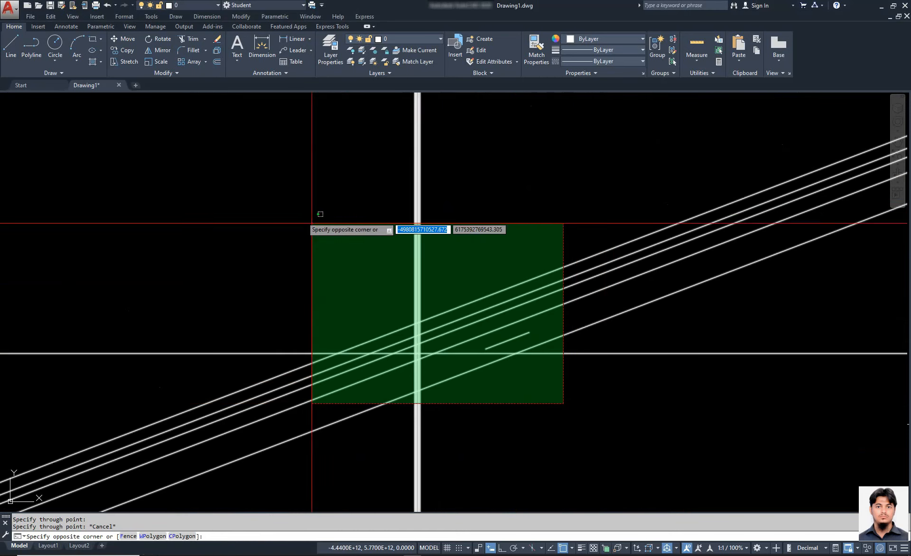
pyautogui.click(297, 214)
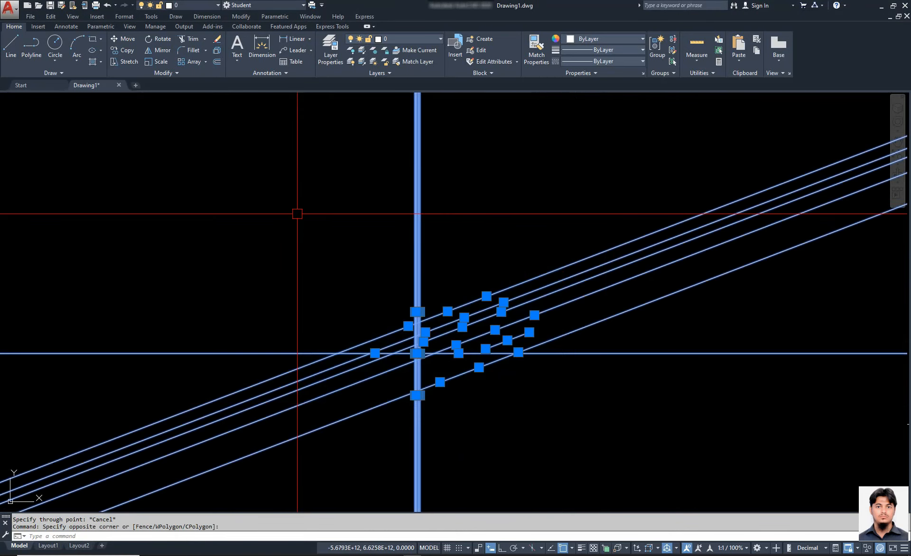
pyautogui.press('Delete')
pyautogui.write('xl')
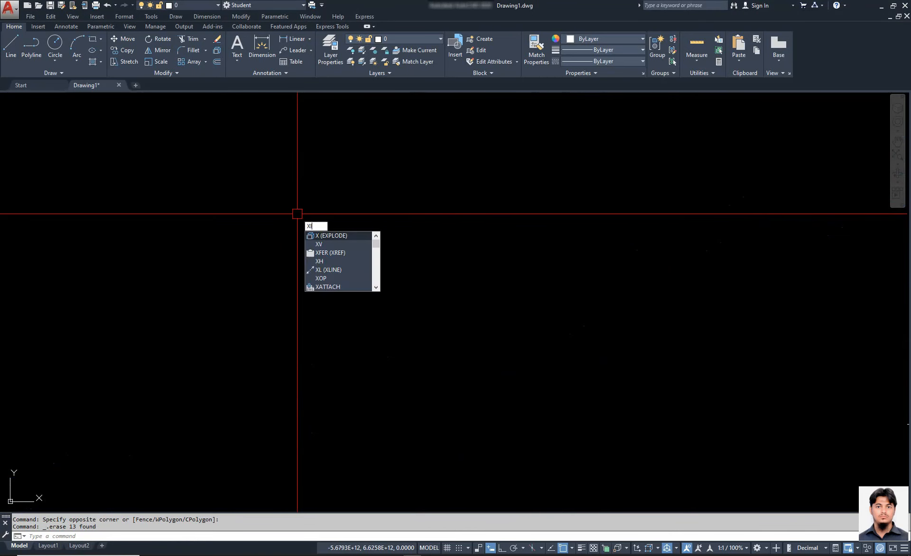
pyautogui.press('Return')
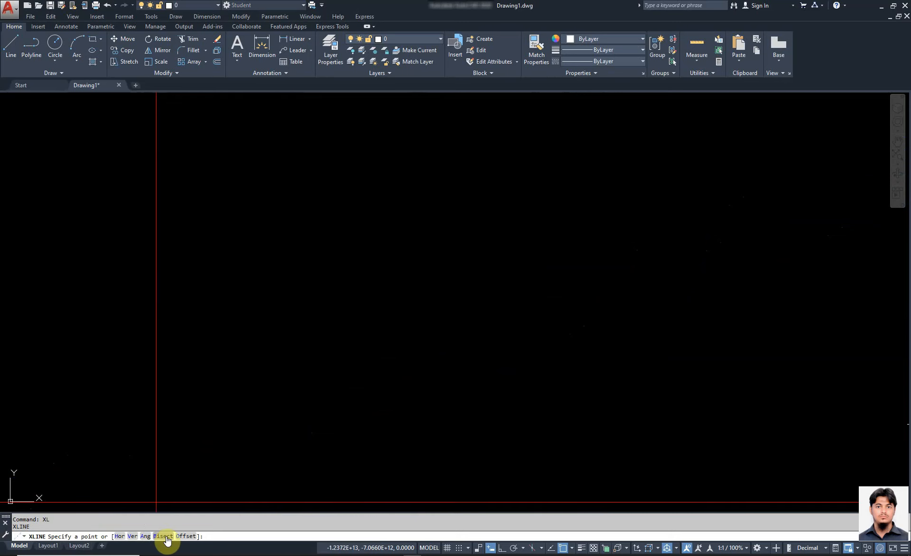
pyautogui.press('Escape')
pyautogui.press('Escape')
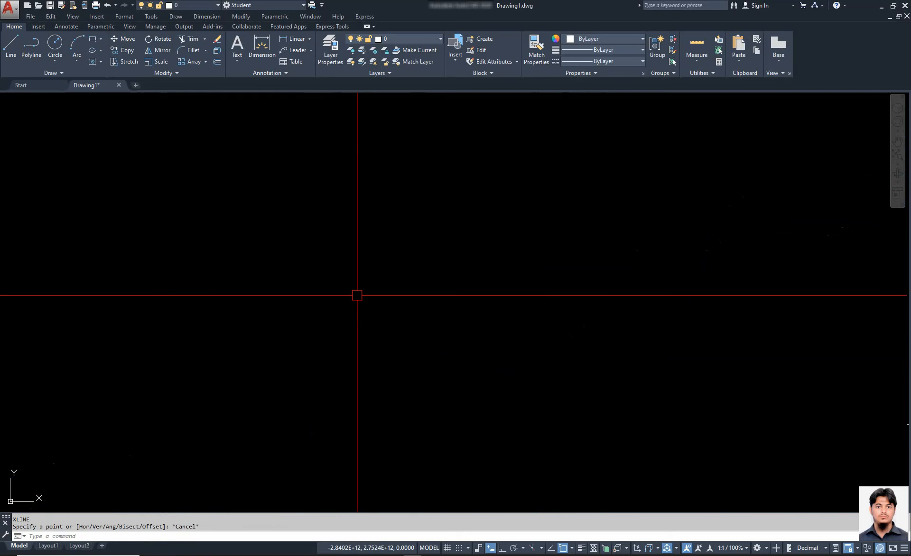
# Draw a horizontal construction line across the middle of the empty drawing.
pyautogui.write('xl')
pyautogui.press('Return')
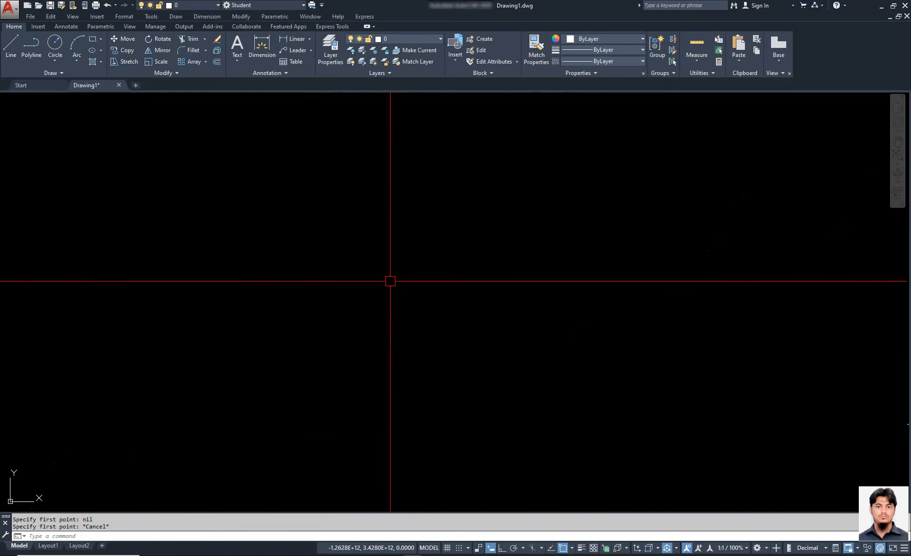
pyautogui.click(390, 281)
pyautogui.press('Escape')
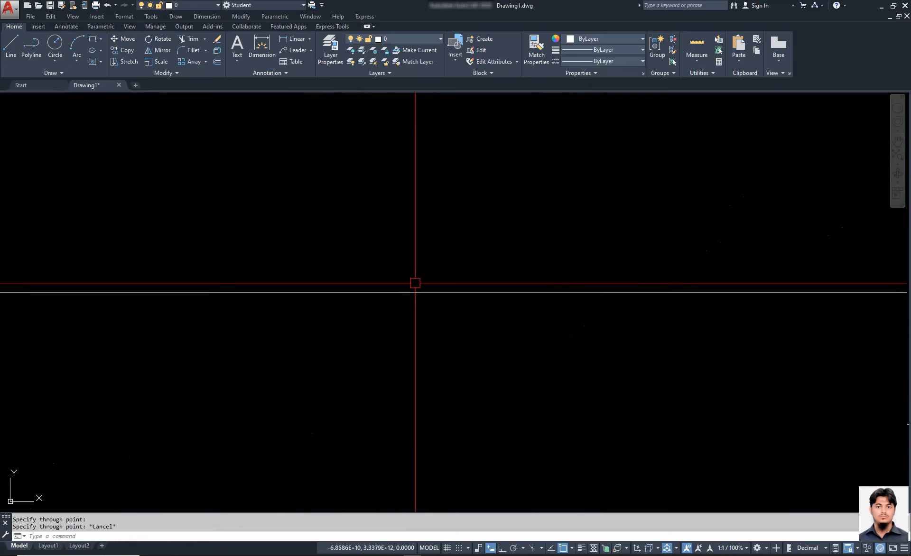
# Draw a vertical construction line crossing the horizontal one.
pyautogui.rightClick(414, 284)
pyautogui.press('Escape')
pyautogui.write('v')
pyautogui.press('Return')
pyautogui.click(418, 260)
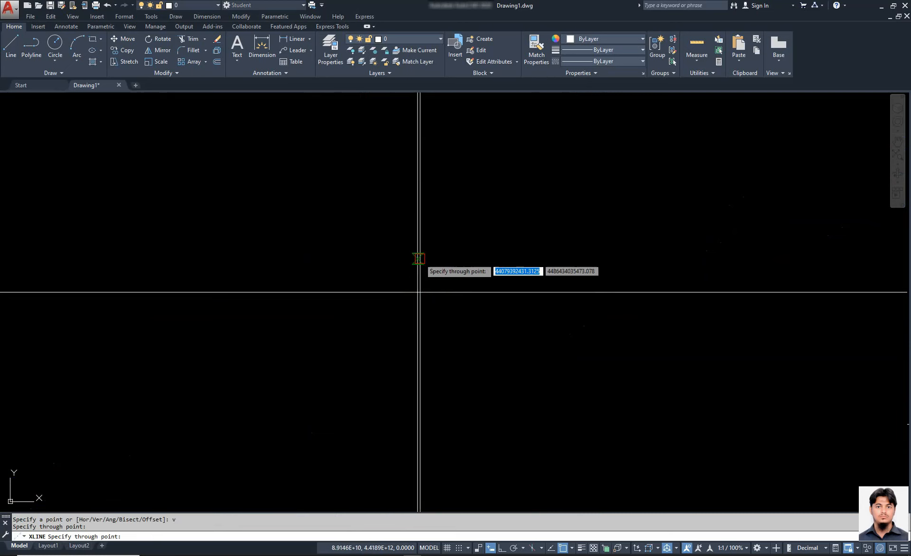
pyautogui.press('Escape')
# Draw a bisecting construction line with its vertex at the crossing, the start point on the horizontal line and the end point below the crossing.
pyautogui.scroll(4, 392, 335)
pyautogui.scroll(-4, 564, 235)
pyautogui.moveTo(563, 238)
pyautogui.mouseDown(button='middle')
pyautogui.moveTo(384, 360)
pyautogui.moveTo(359, 332)
pyautogui.mouseUp(button='middle')
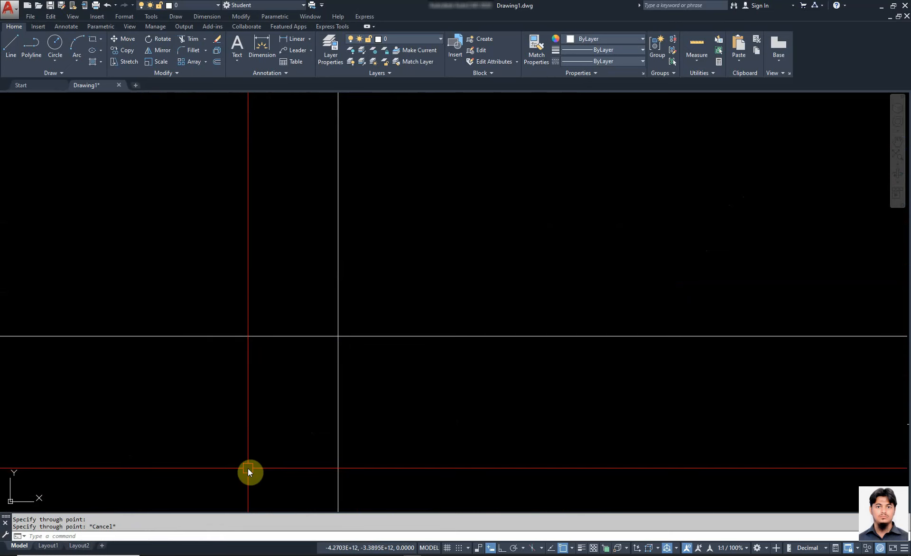
pyautogui.write('xl')
pyautogui.press('Return')
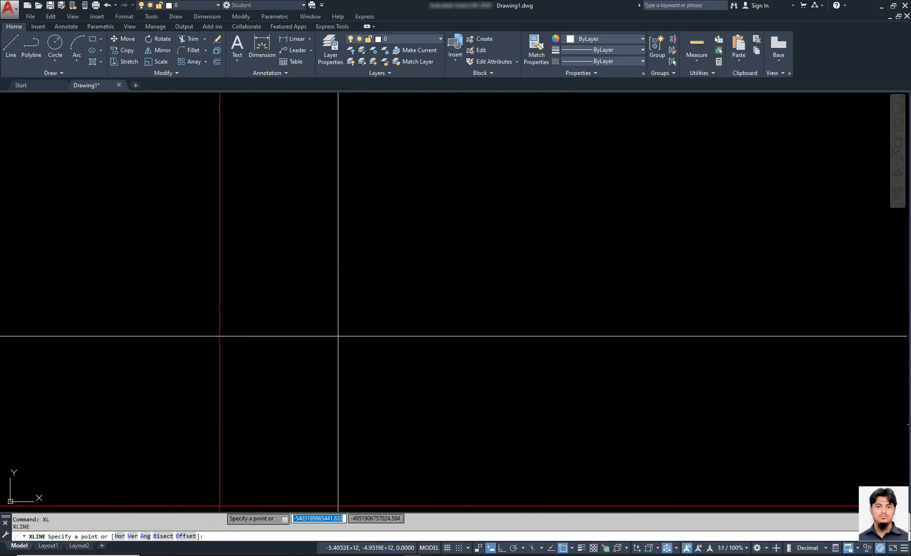
pyautogui.click(164, 537)
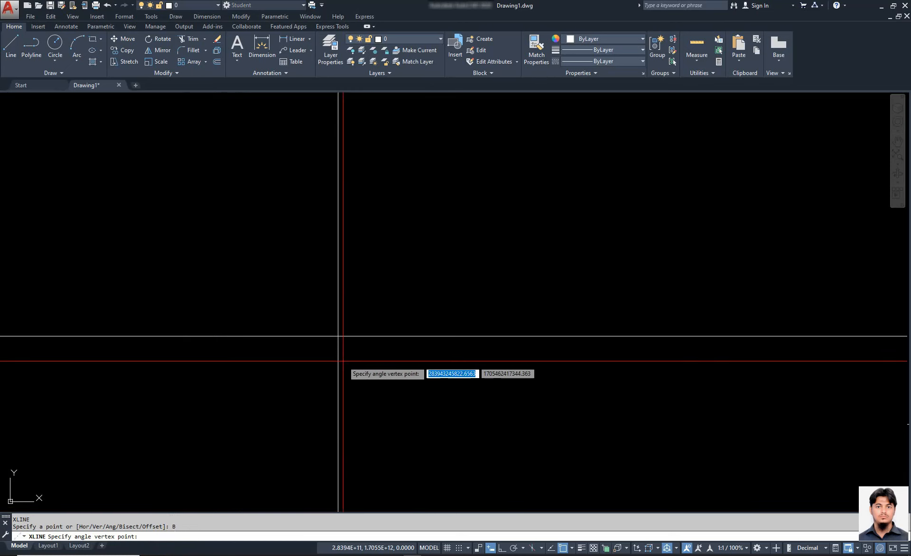
pyautogui.click(338, 336)
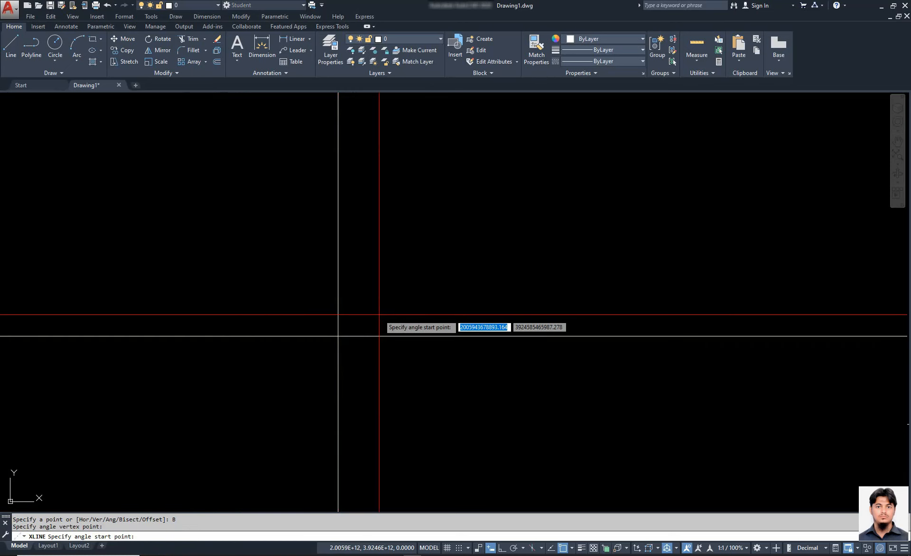
pyautogui.click(338, 336)
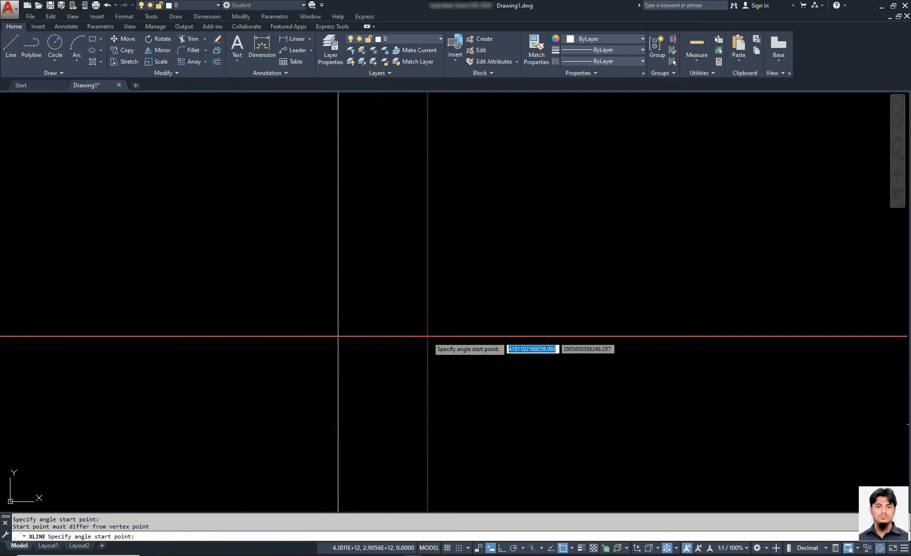
pyautogui.click(401, 336)
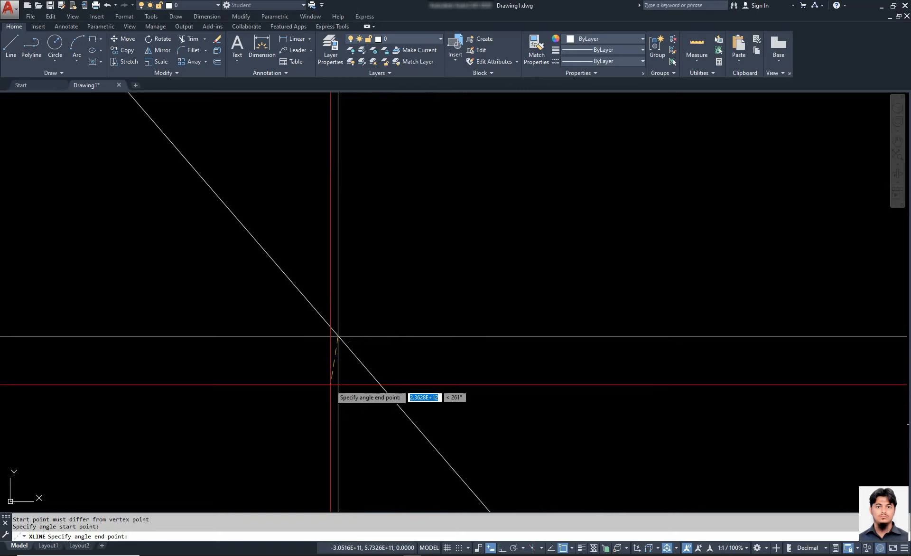
pyautogui.click(308, 384)
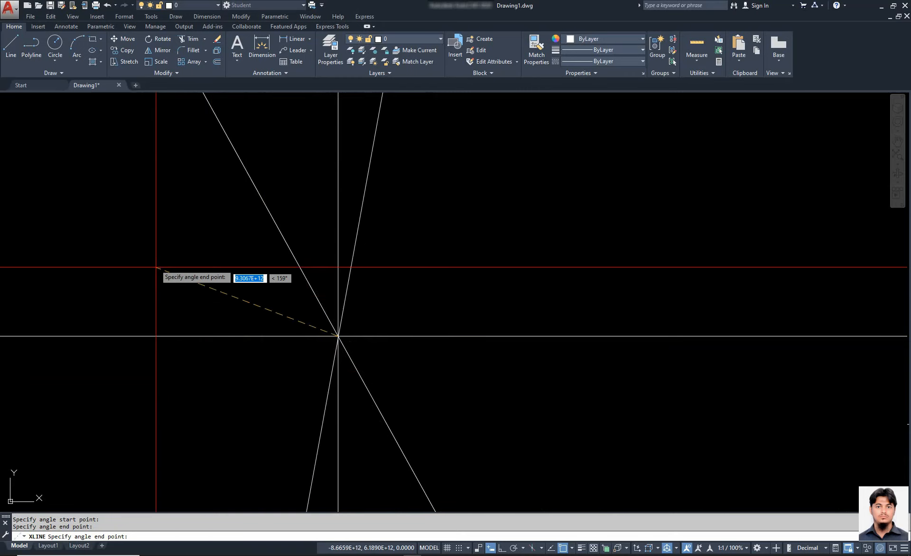
# Add six more bisecting construction lines from the same vertex and start point, using end points scattered around the crossing.
pyautogui.click(160, 233)
pyautogui.click(471, 138)
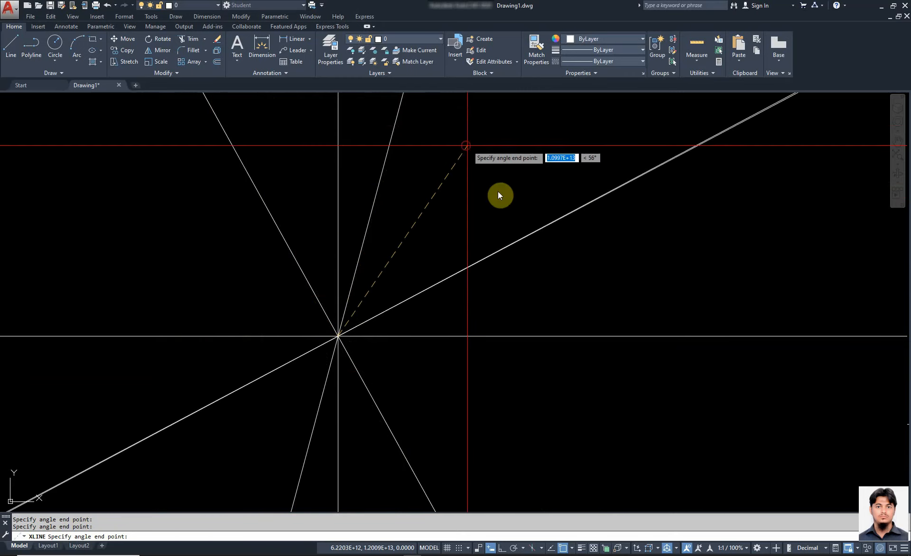
pyautogui.click(526, 434)
pyautogui.click(598, 271)
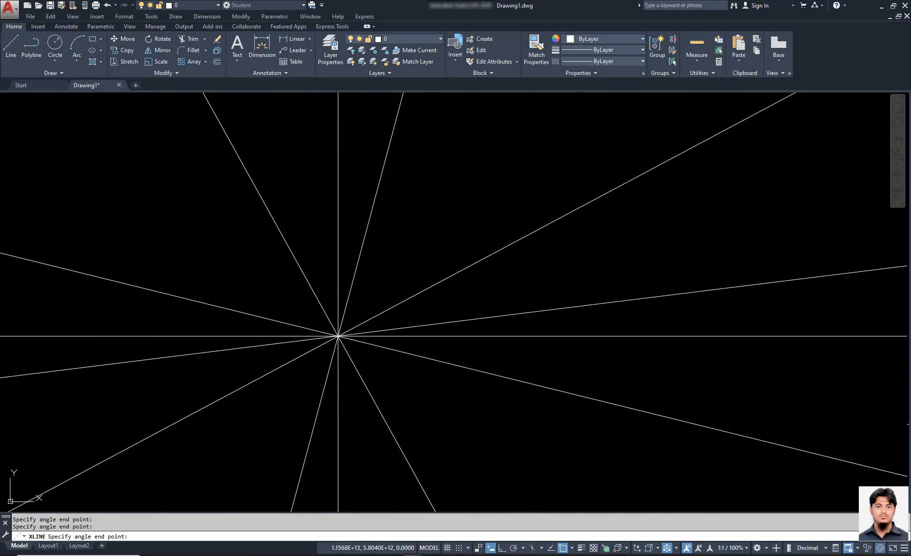
pyautogui.click(413, 188)
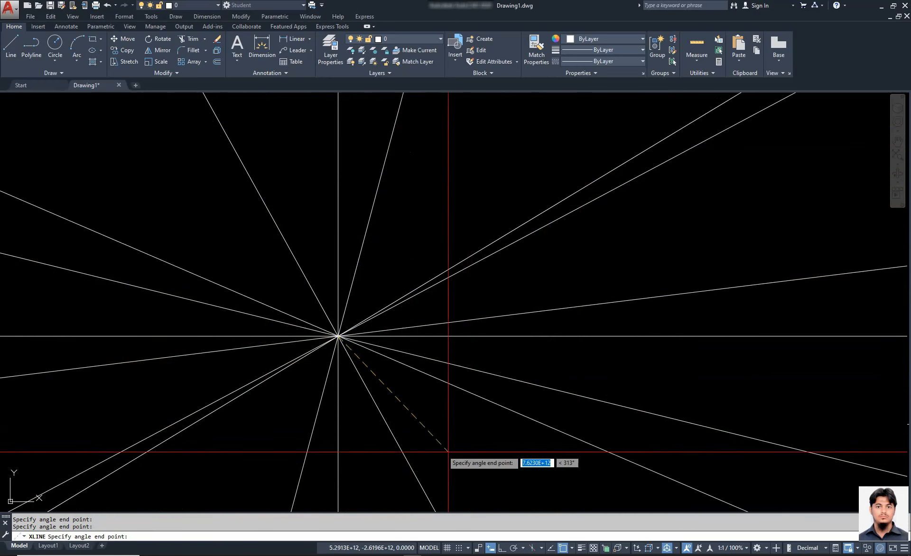
pyautogui.click(376, 464)
pyautogui.press('Escape')
pyautogui.press('Escape')
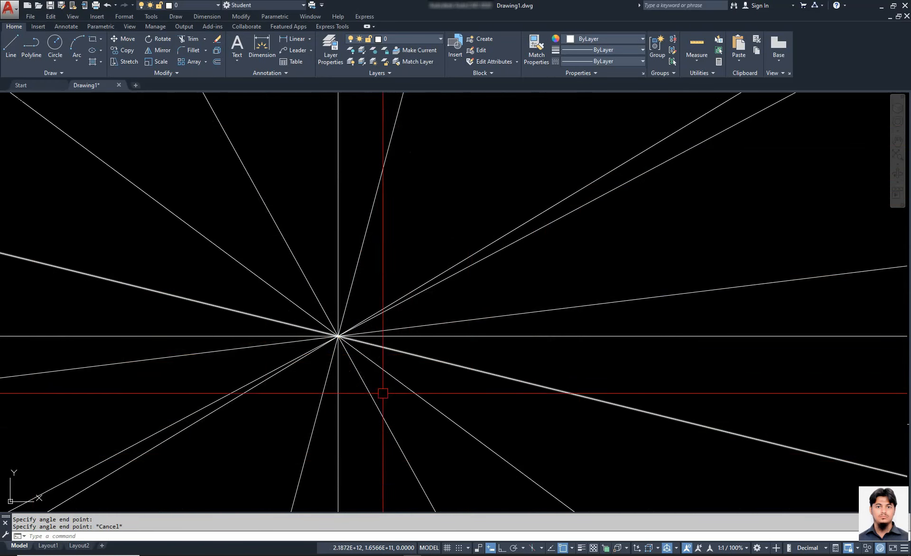
# Erase the horizontal, vertical and bisecting construction lines with one crossing selection around their common point.
pyautogui.write('e')
pyautogui.press('Return')
pyautogui.click(443, 384)
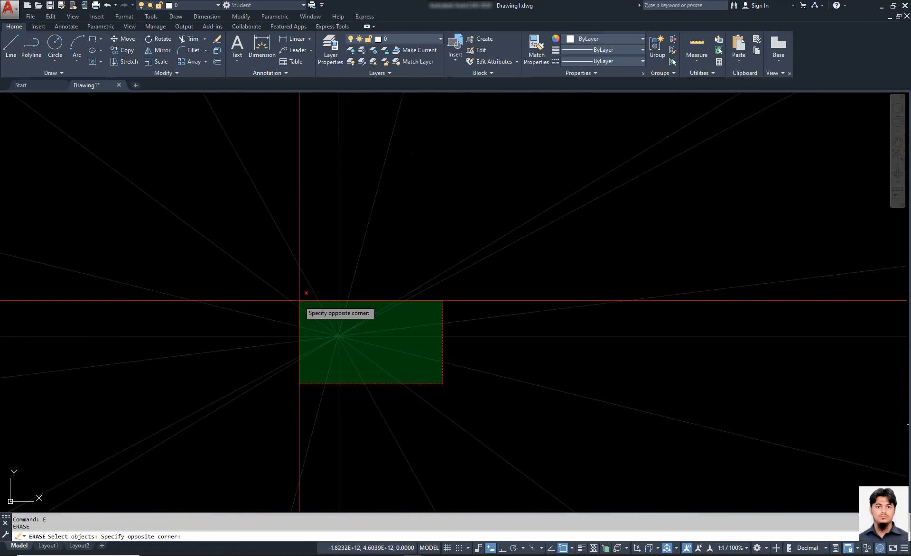
pyautogui.click(300, 301)
pyautogui.press('Return')
pyautogui.press('Escape')
pyautogui.write('x')
pyautogui.press('Escape')
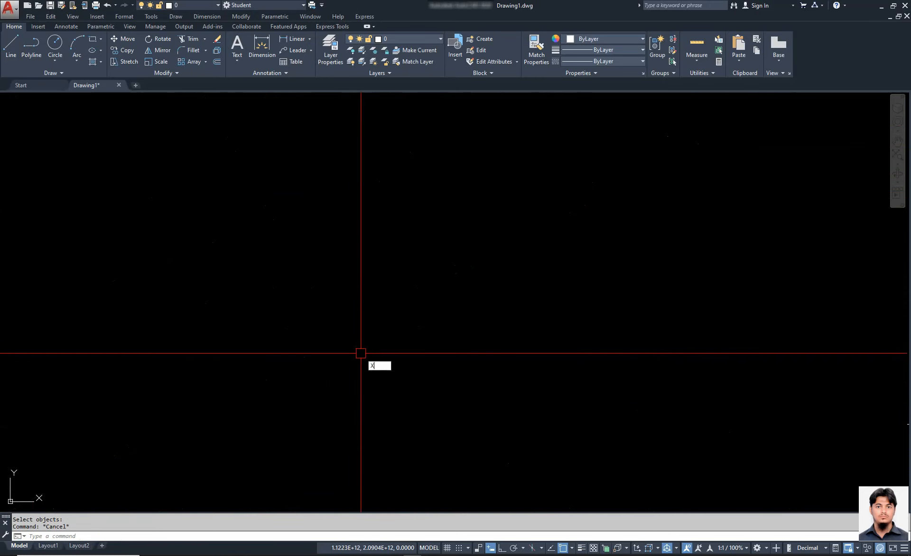
pyautogui.write('x')
pyautogui.press('Escape')
# Draw a single horizontal construction line through the middle of the cleared drawing.
pyautogui.write('xl')
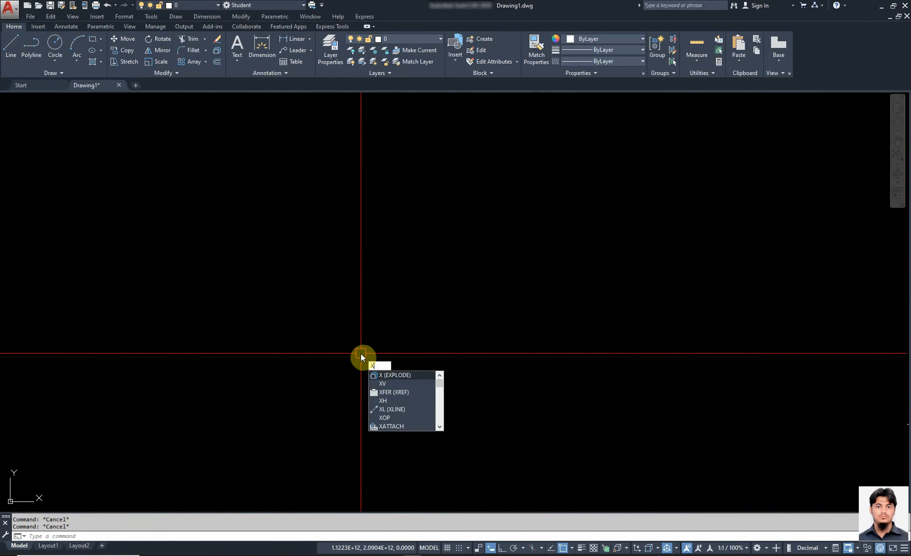
pyautogui.press('Return')
pyautogui.write('h')
pyautogui.press('Return')
pyautogui.click(375, 345)
pyautogui.press('Escape')
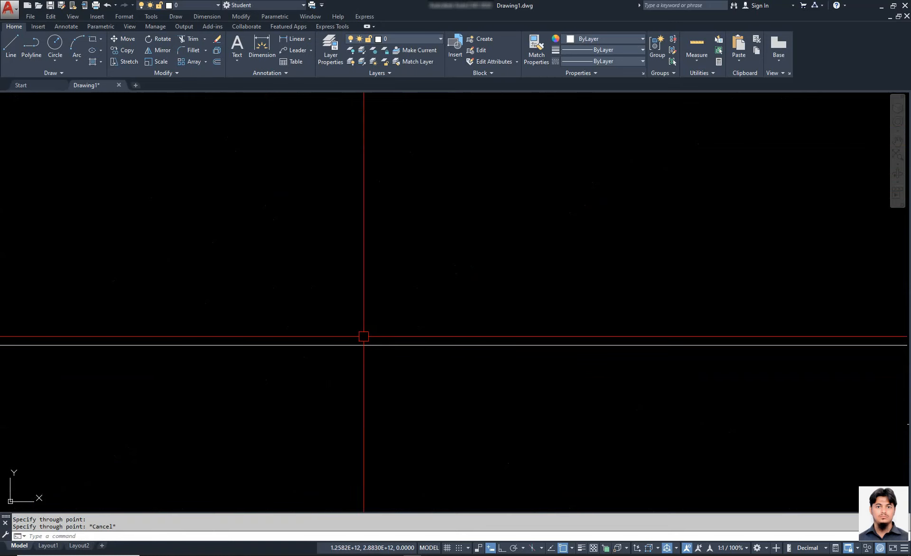
# Change the colour of the horizontal construction line to the blue index colour.
pyautogui.moveTo(397, 312); pyautogui.dragTo(331, 383)
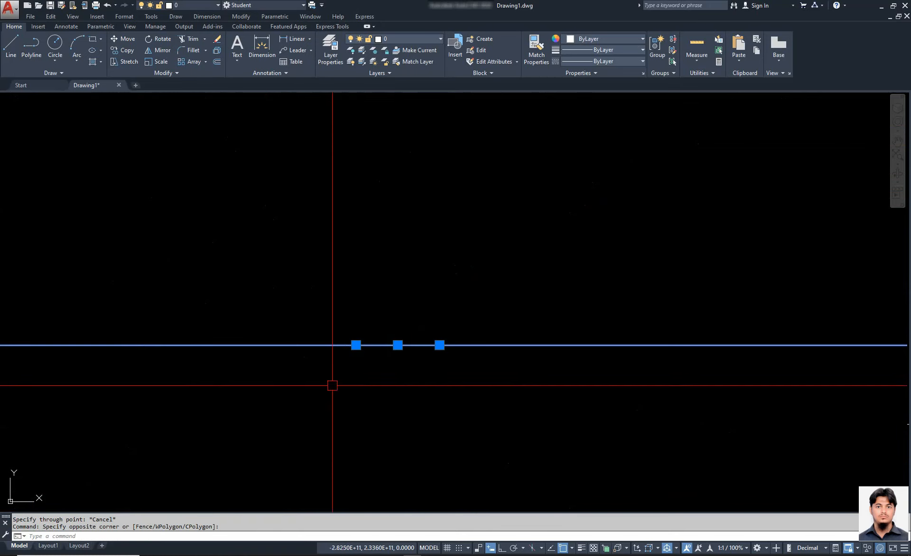
pyautogui.click(596, 39)
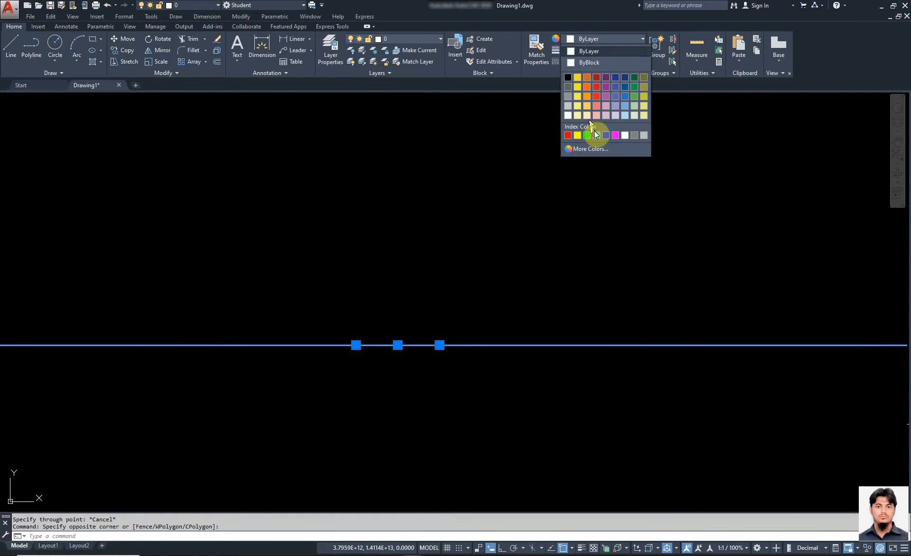
pyautogui.click(606, 135)
pyautogui.press('Escape')
pyautogui.scroll(-15, 394, 348)
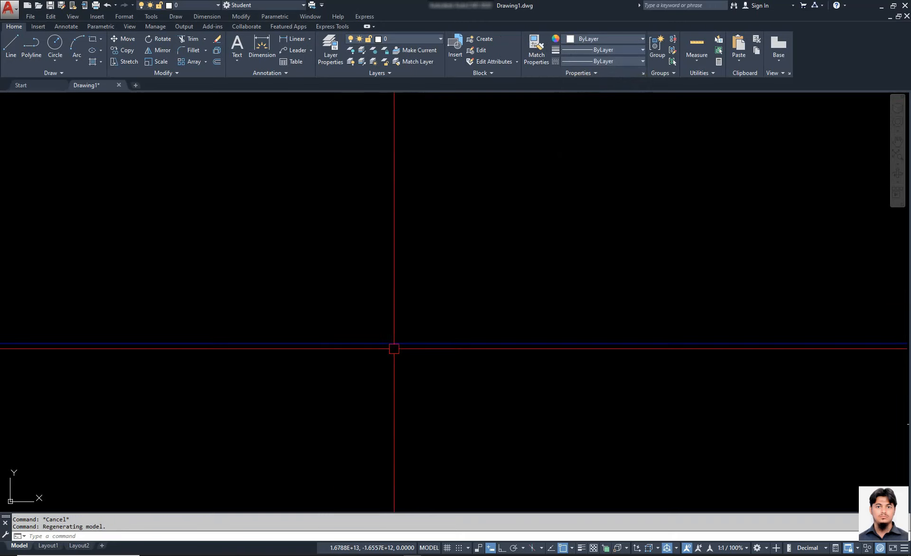
pyautogui.moveTo(442, 280); pyautogui.dragTo(444, 339, button='middle')
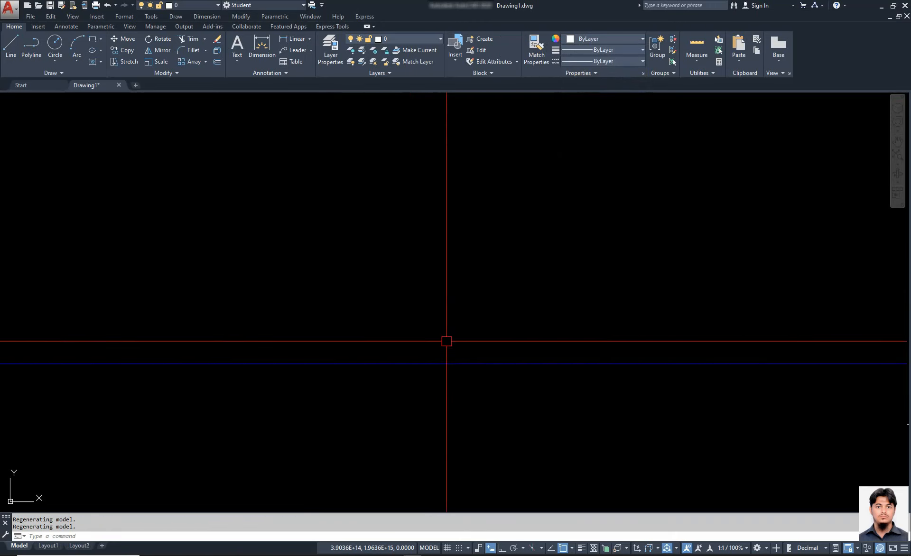
# Create a construction line with the XLINE Offset option at distance 200, above the blue horizontal construction line.
pyautogui.write('xl')
pyautogui.press('Return')
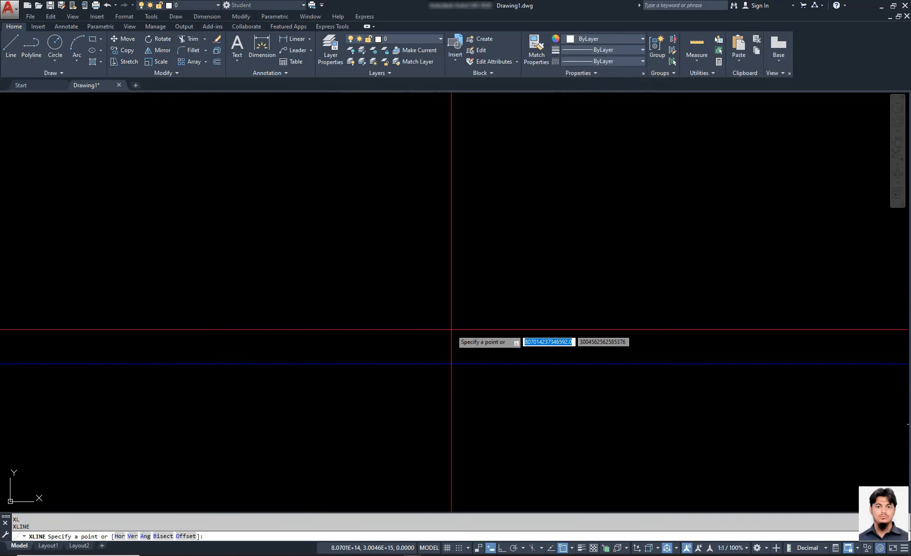
pyautogui.click(192, 537)
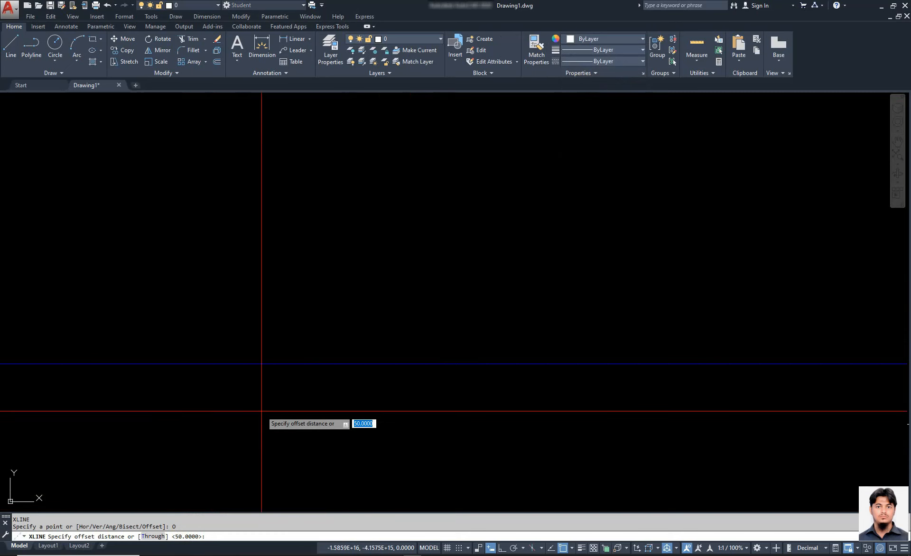
pyautogui.write('200')
pyautogui.press('Return')
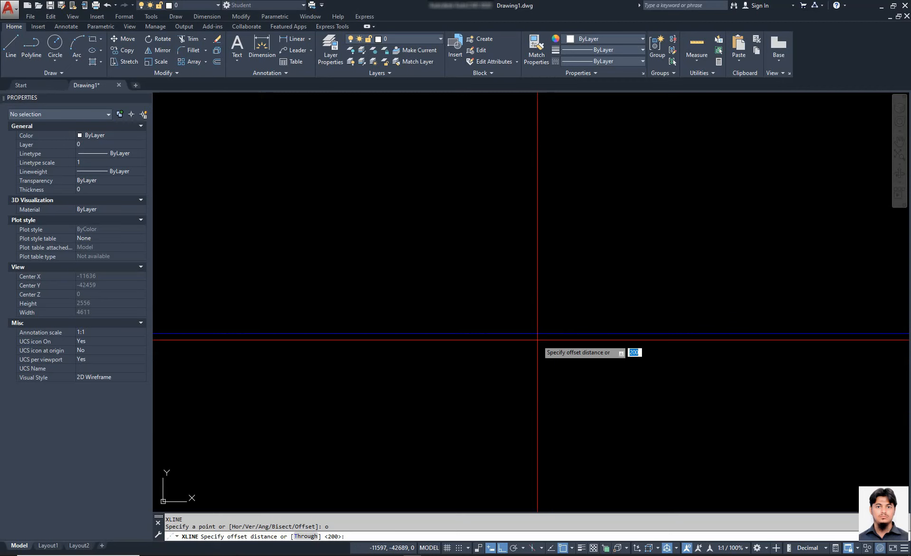
pyautogui.press('Return')
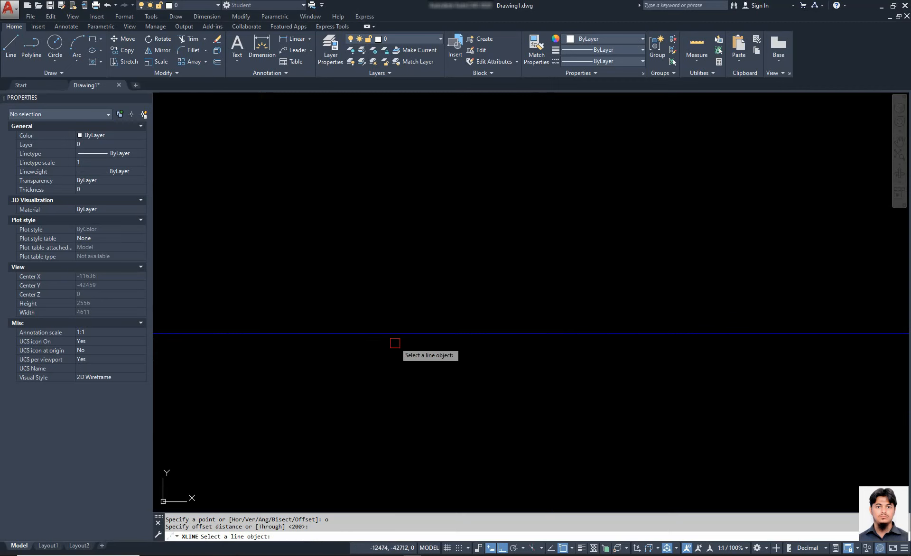
pyautogui.click(422, 333)
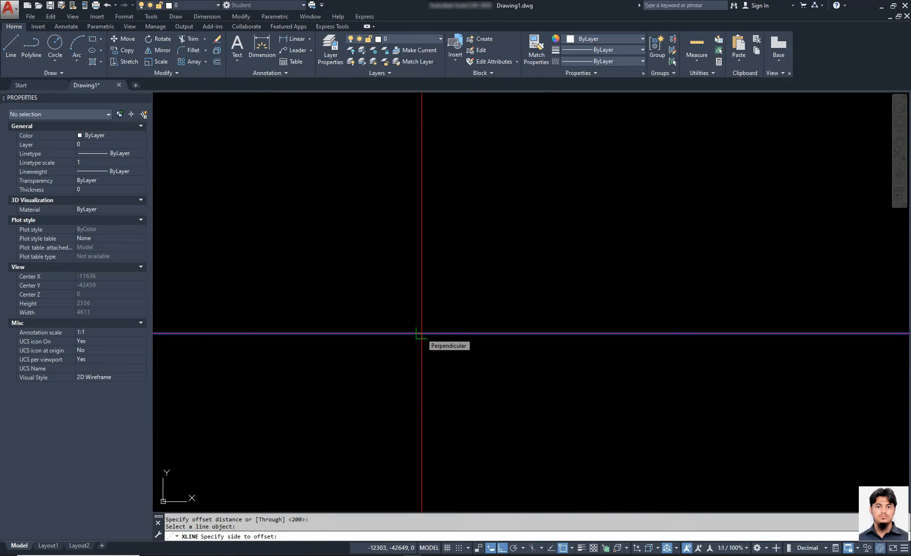
pyautogui.scroll(-8, 431, 286)
pyautogui.click(439, 285)
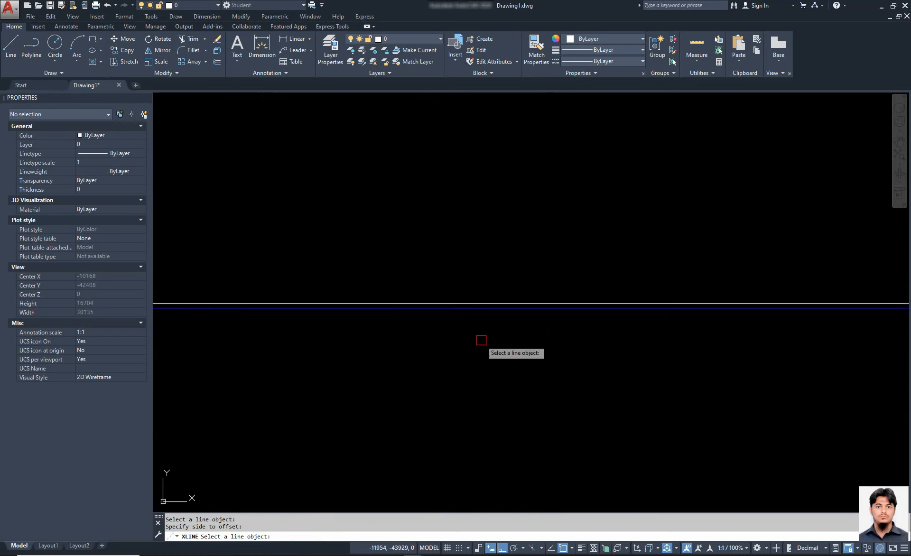
# Offset the new white construction line upward by the same distance to add another parallel one, and end the command.
pyautogui.scroll(6, 464, 352)
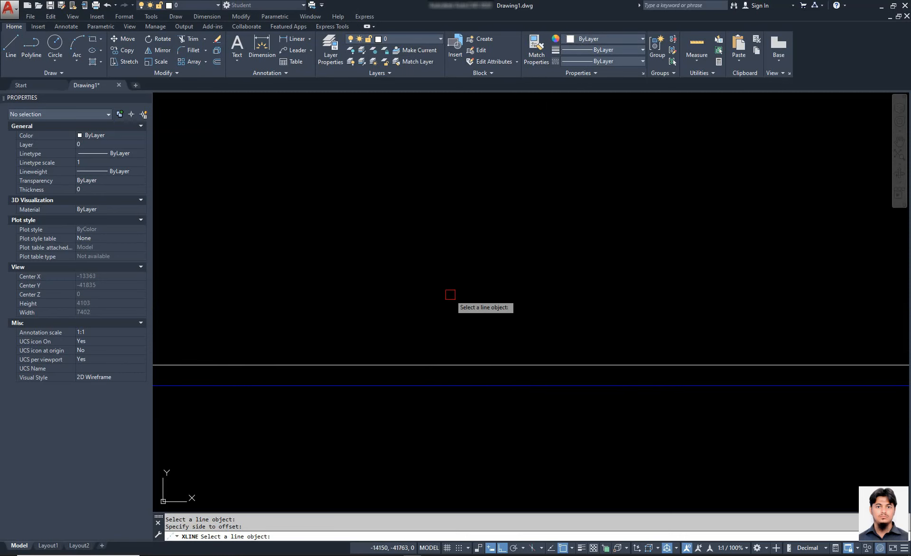
pyautogui.click(485, 365)
pyautogui.click(492, 297)
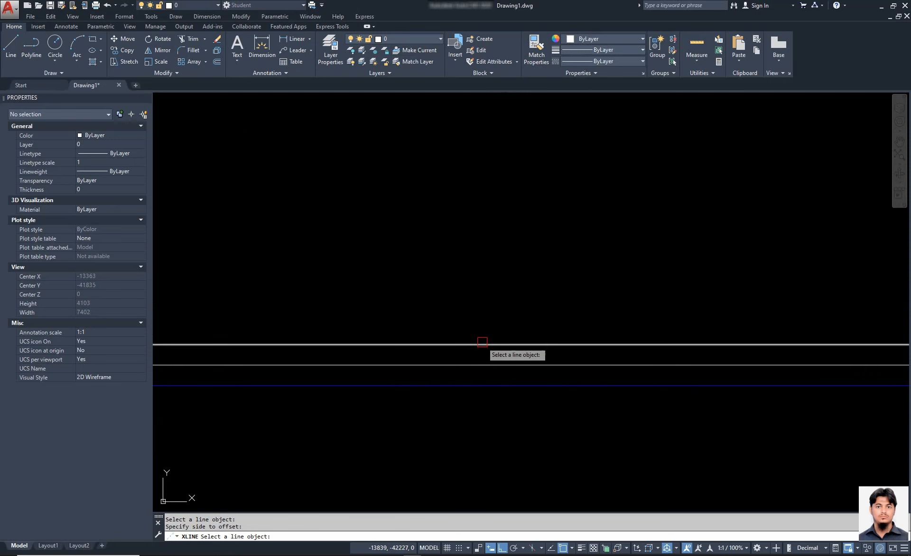
pyautogui.scroll(-4, 476, 342)
pyautogui.press('Escape')
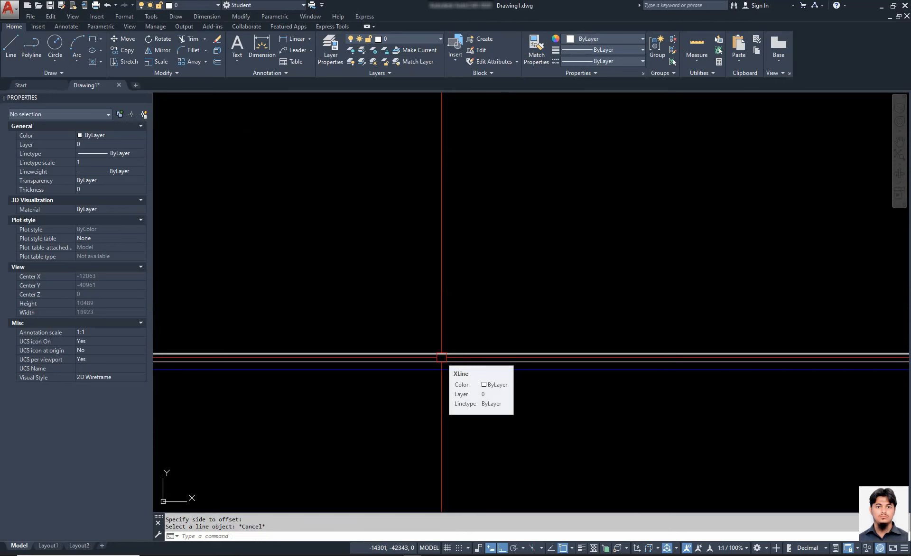
pyautogui.write('XL')
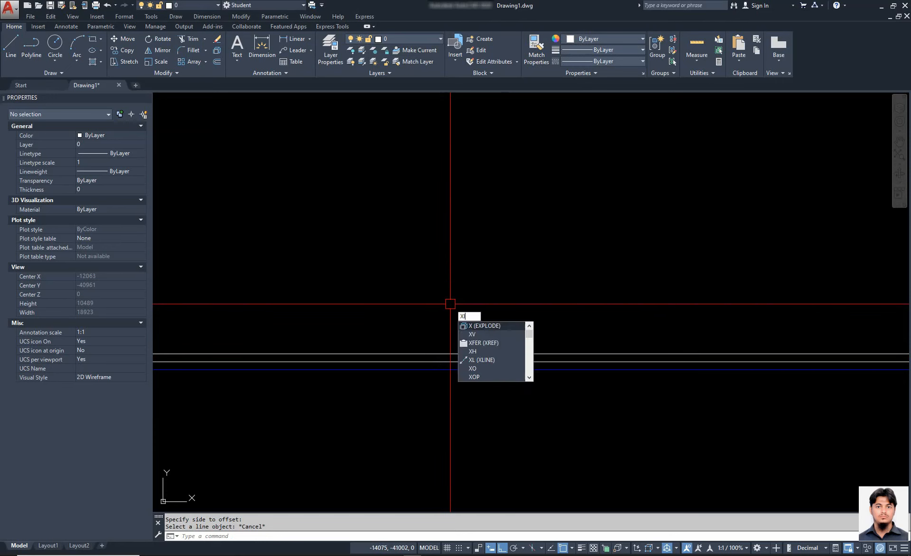
pyautogui.press('Return')
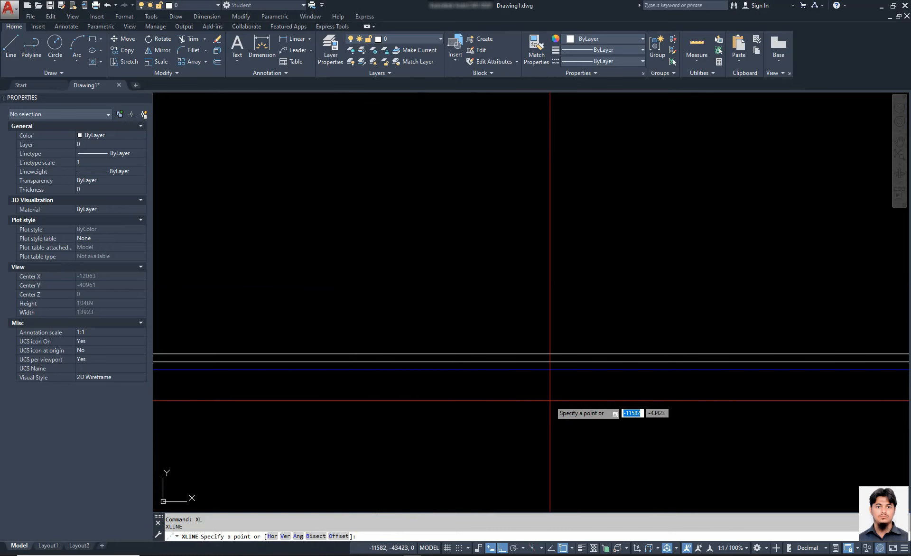
pyautogui.press('Escape')
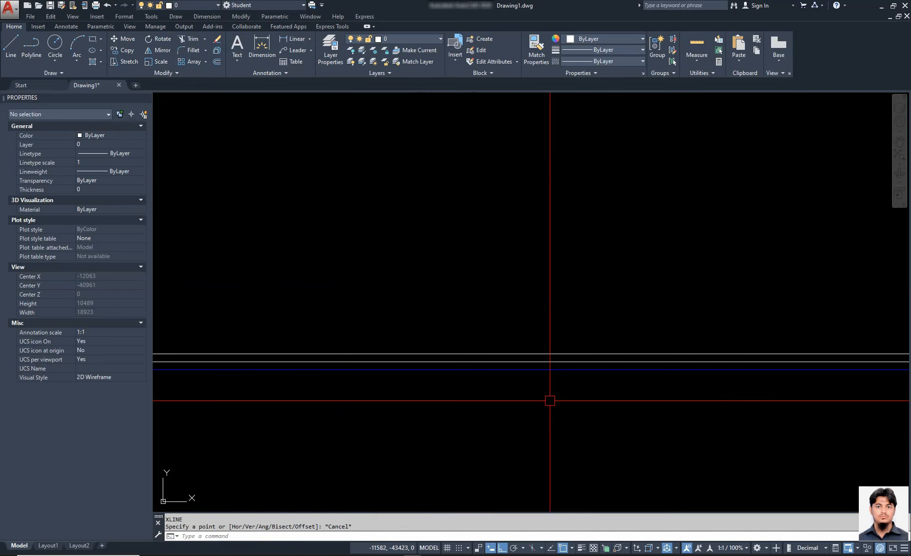
# Switch to the Syllabus and Lesson Planner document to review the Level 1 topics, and return to the AutoCAD drawing.
pyautogui.click(410, 553)
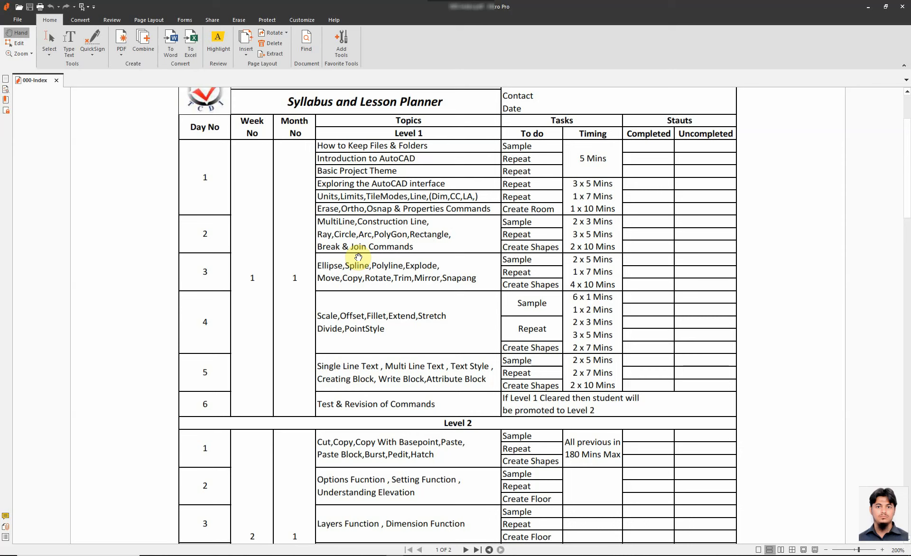
pyautogui.click(868, 7)
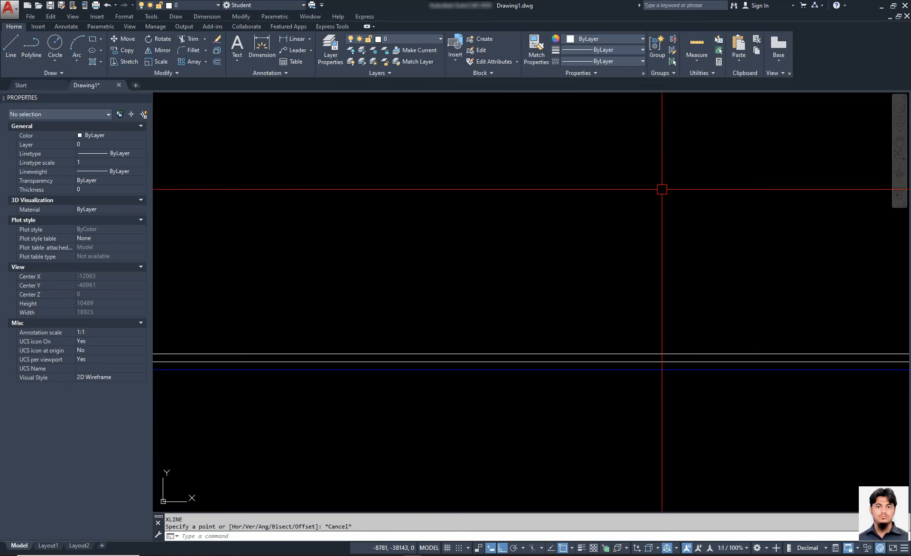